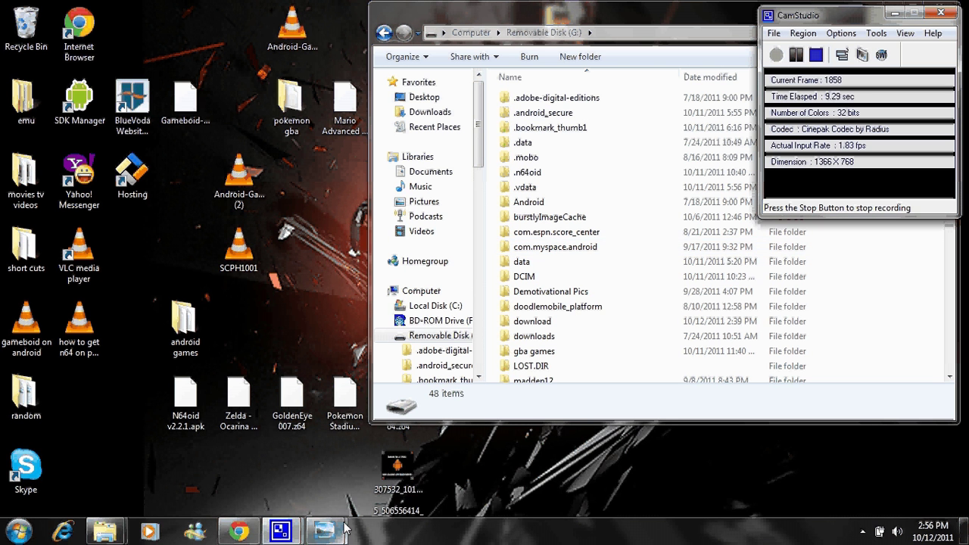
Step: Bring up the FPse for android Market listing ($4.20, v0.10.58) and scroll through its description and reviews
click(236, 532)
scroll(277, 351, up, 2)
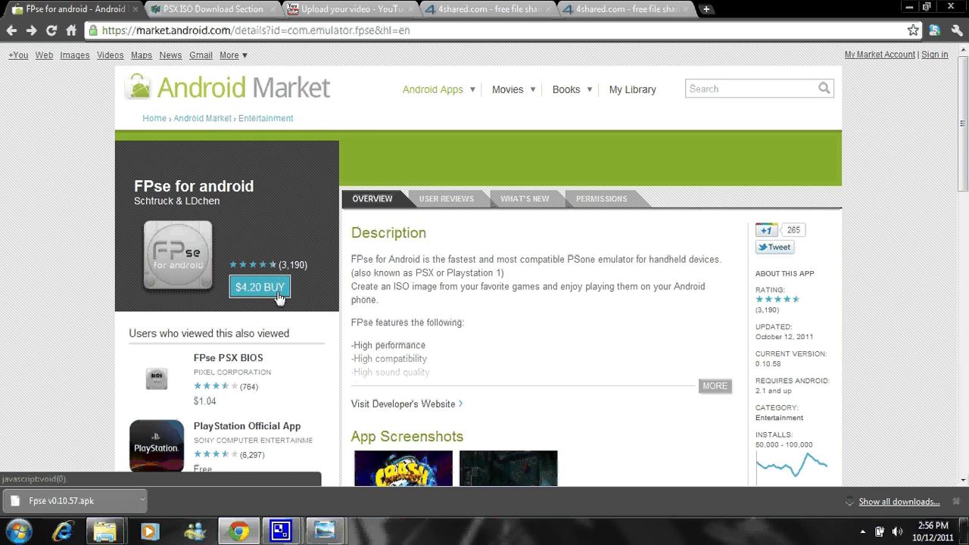
scroll(402, 292, down, 7)
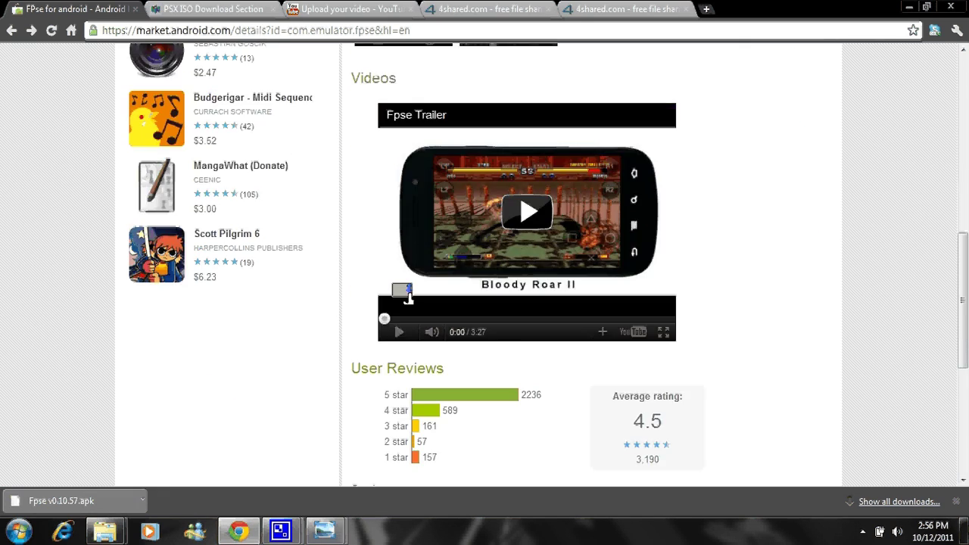
scroll(402, 294, down, 5)
scroll(401, 289, up, 12)
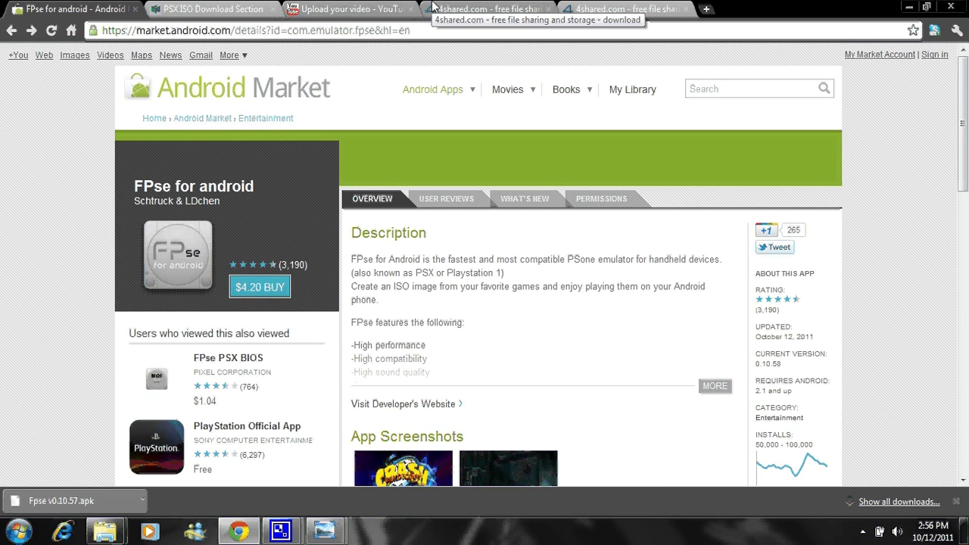
Step: Go from the 4shared BIOS tab to the Fpse v0.10.57.apk download page
click(433, 7)
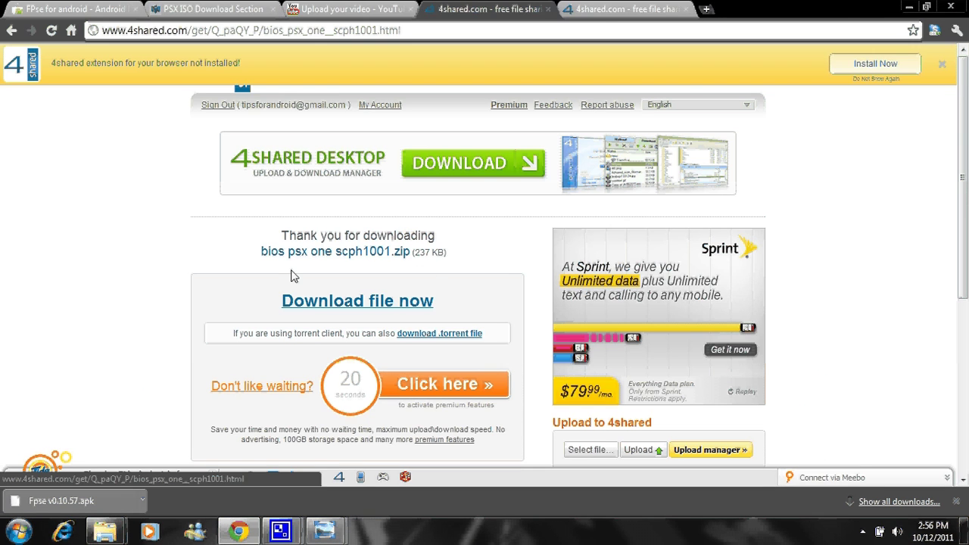
key(ctrl+Tab)
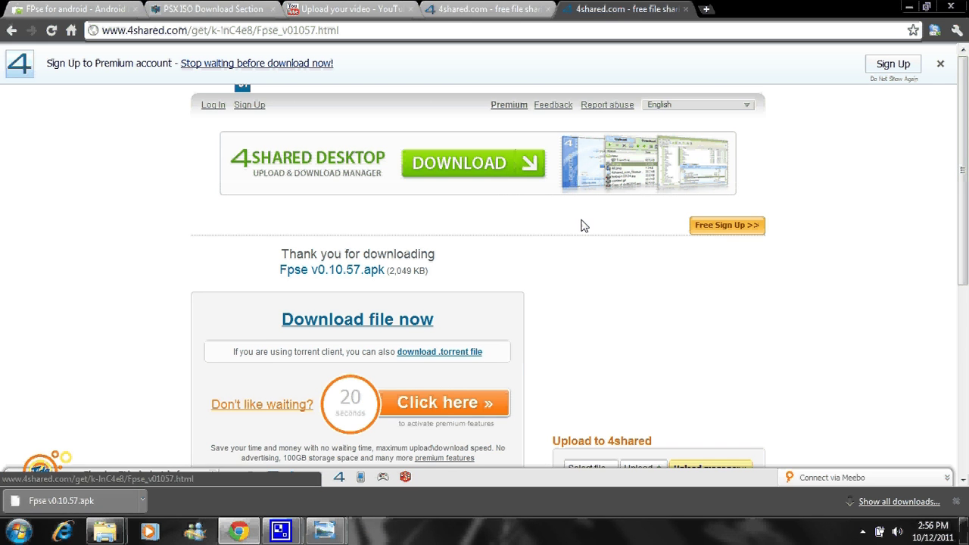
Step: Bring the Gmail compose window to the front
mouse_move(292, 534)
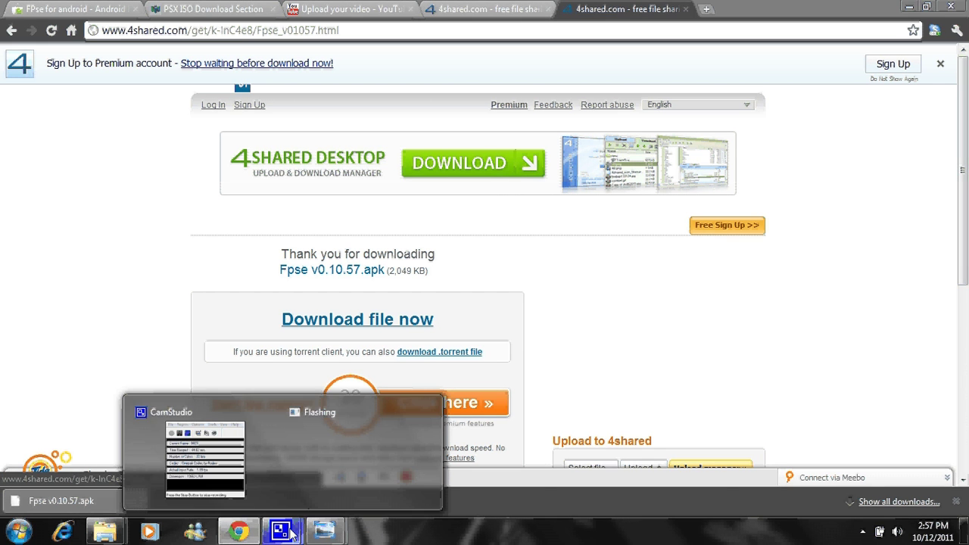
click(260, 462)
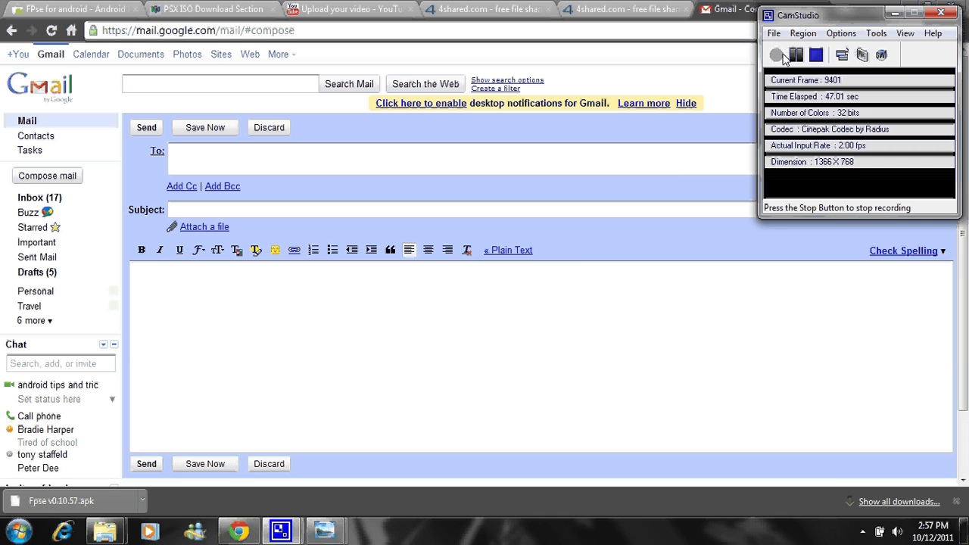
click(581, 256)
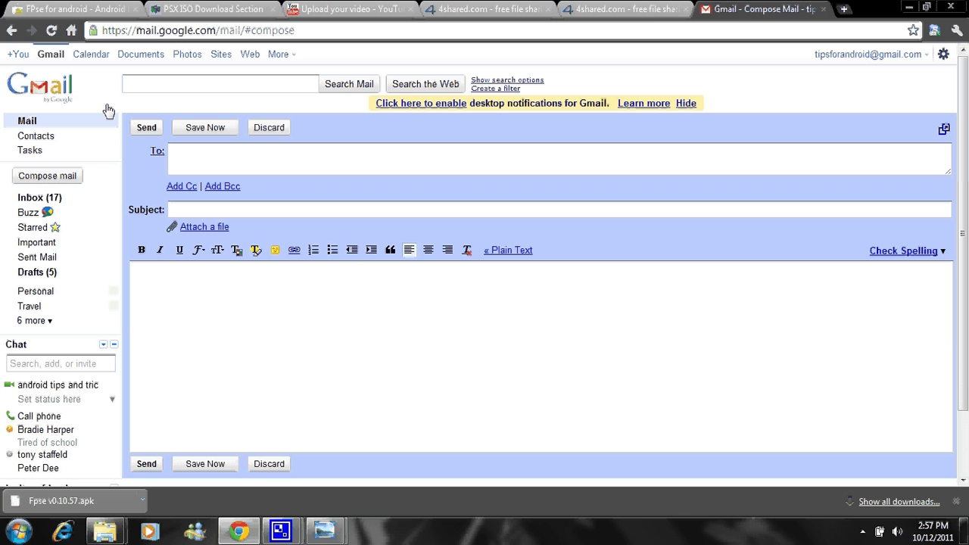
Step: Attach Fpse v0.10.57.apk by dragging it from its download folder, then return to the 4shared BIOS page
click(143, 506)
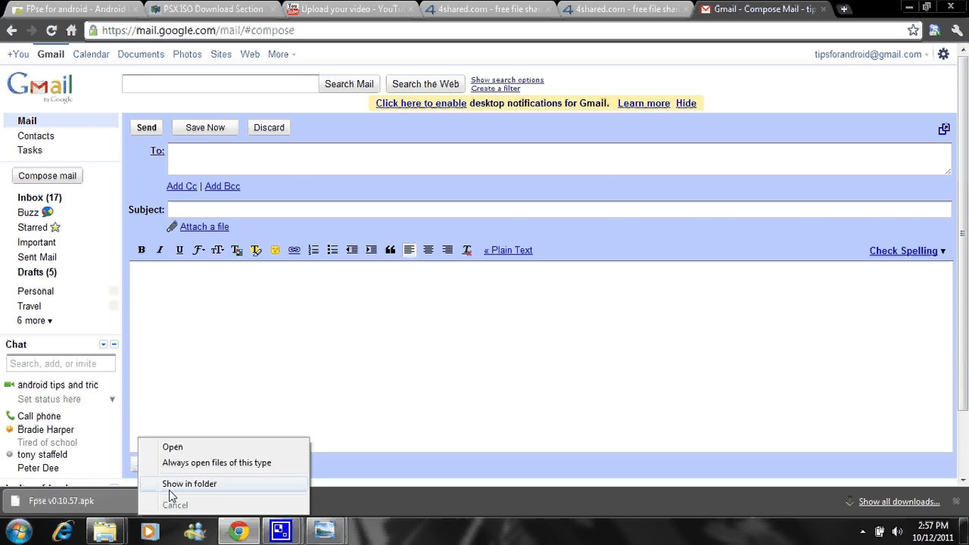
click(170, 488)
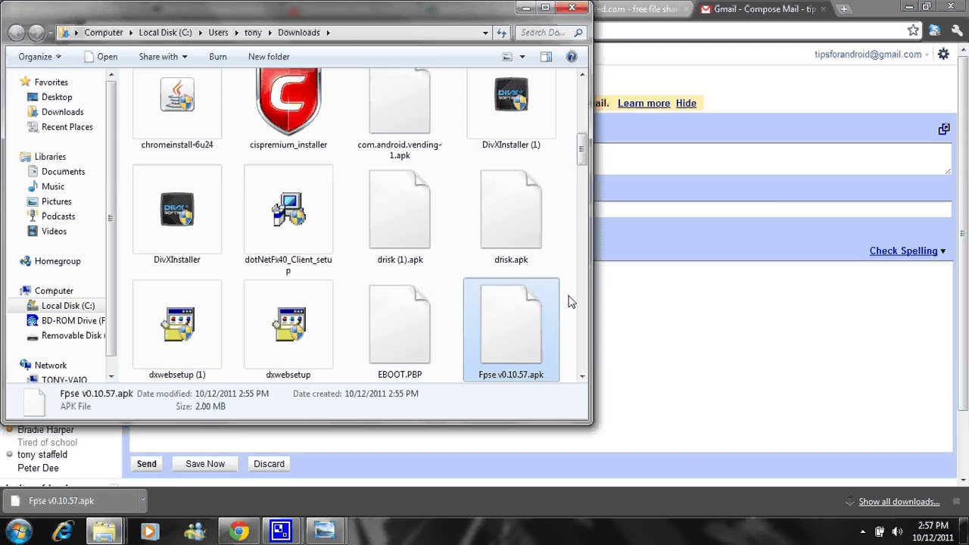
drag(510, 311, 765, 210)
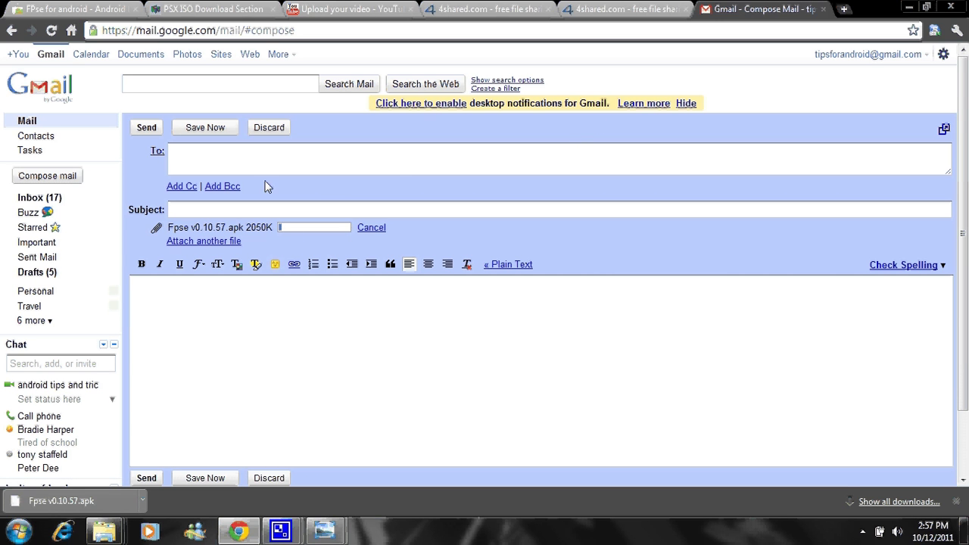
click(463, 9)
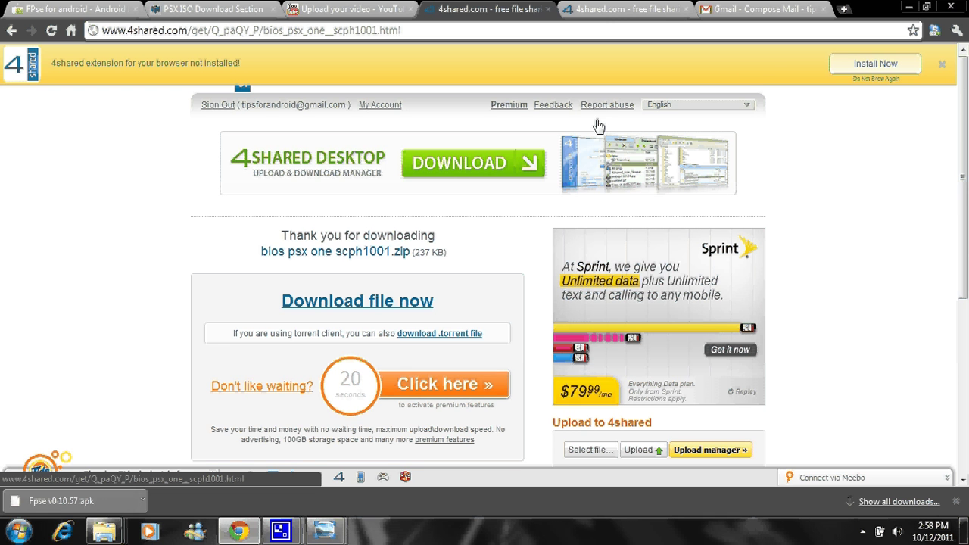
Step: Minimize Chrome, close the Downloads folder window and shift the SD card window left
click(908, 7)
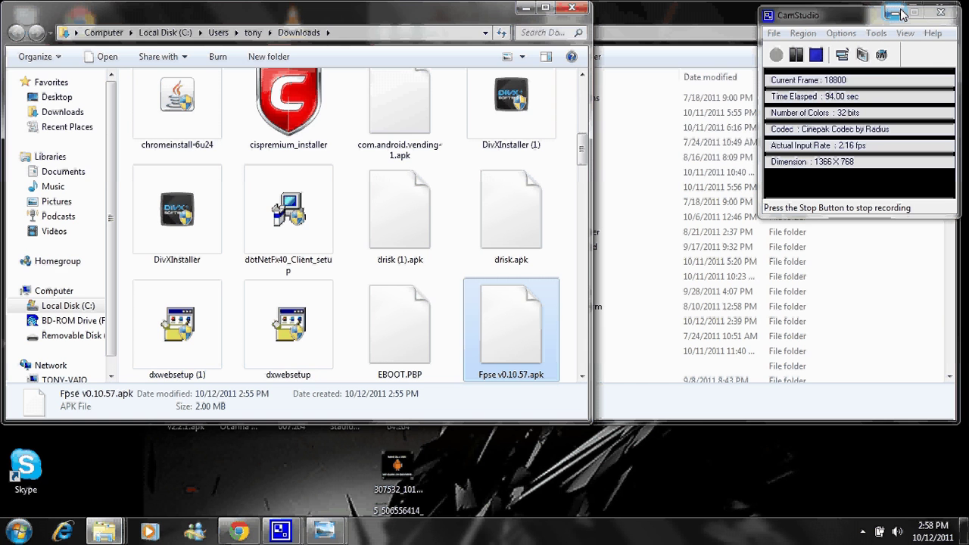
click(570, 8)
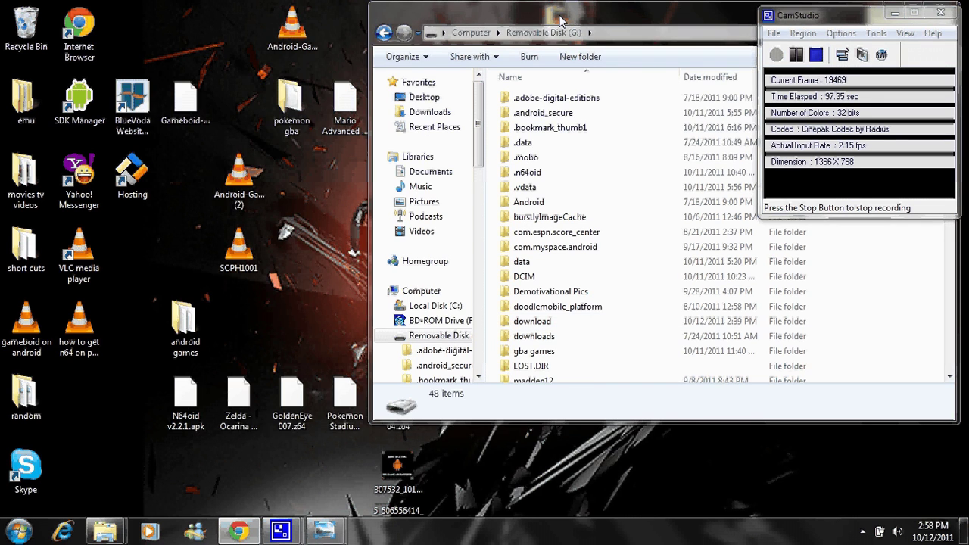
drag(558, 6, 401, 21)
Step: Open the SD card's psx bios folder to check for SCPH1001, then go back to the browser
click(437, 258)
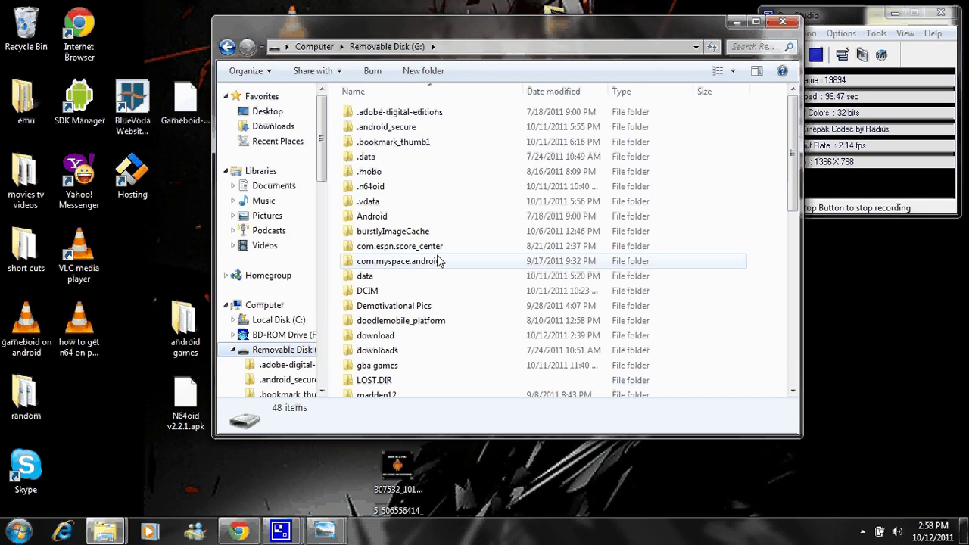
scroll(443, 262, down, 7)
drag(438, 261, 447, 262)
scroll(448, 263, down, 3)
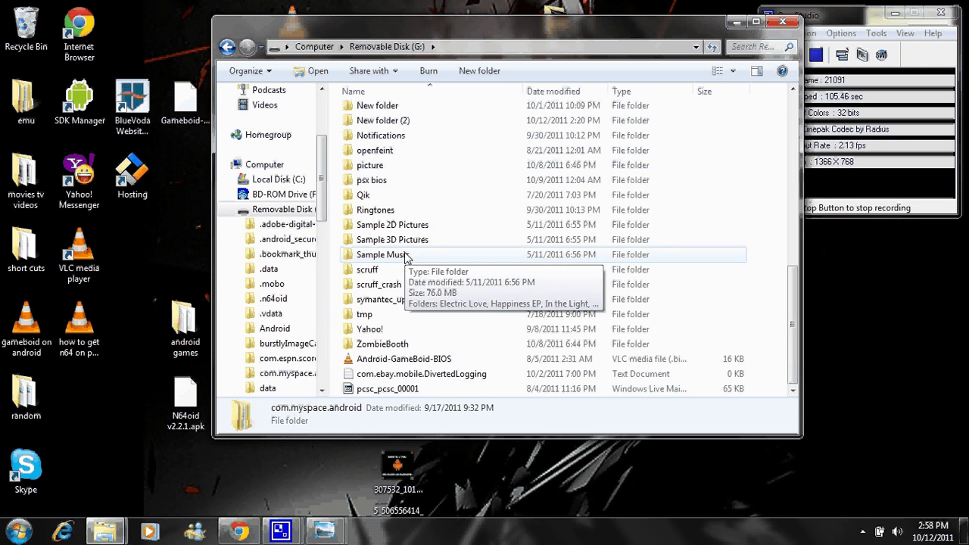
key(p)
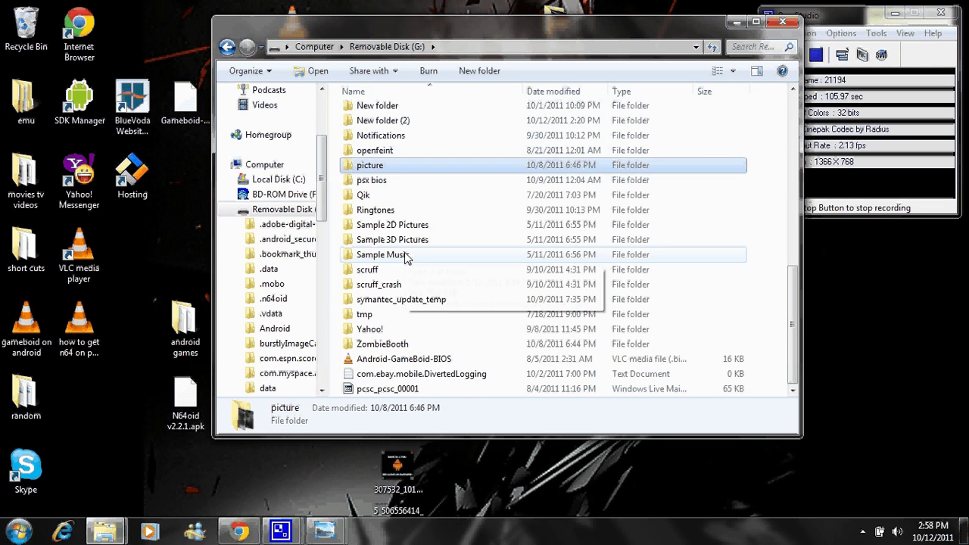
double_click(379, 183)
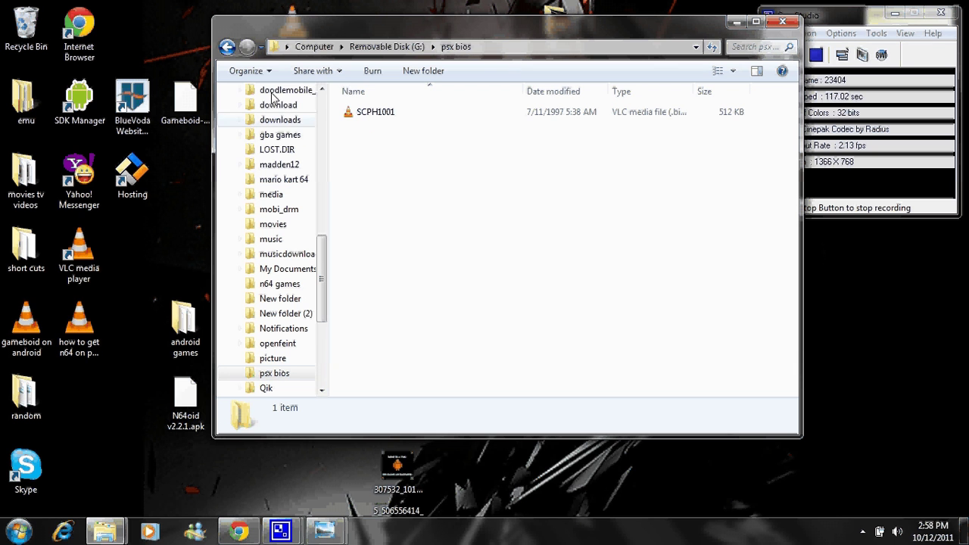
click(230, 48)
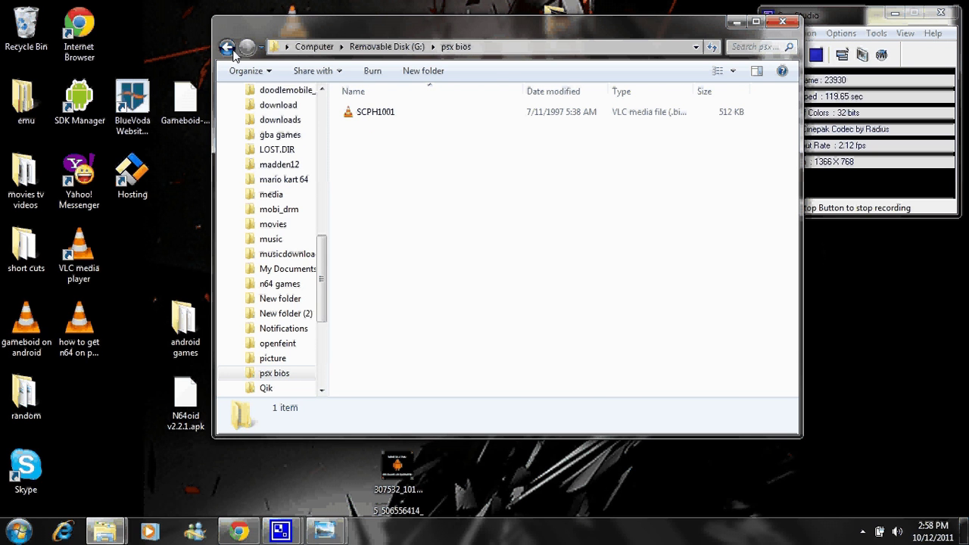
click(252, 533)
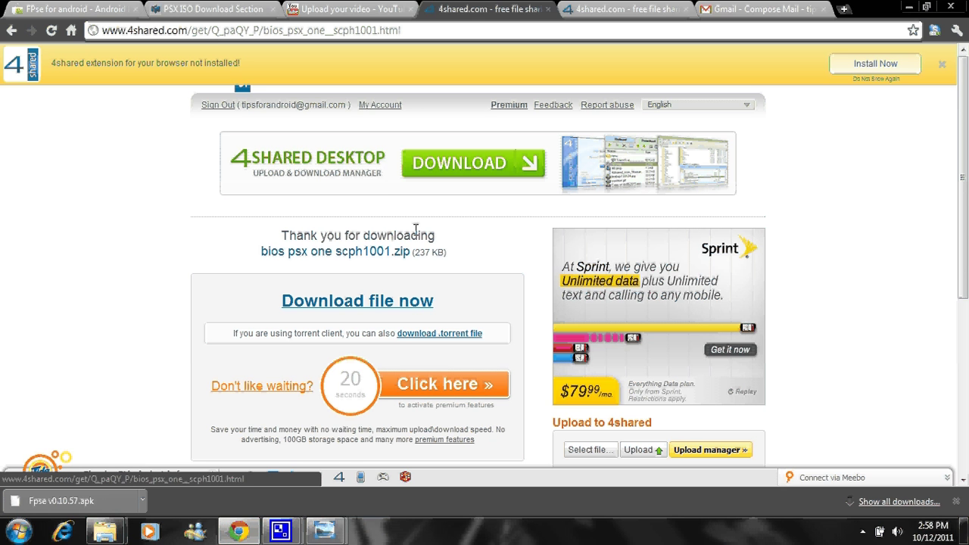
Step: Switch to Emuparadise's PSX ISO Download Section and scroll to its Top Downloads list
click(212, 9)
scroll(239, 304, up, 4)
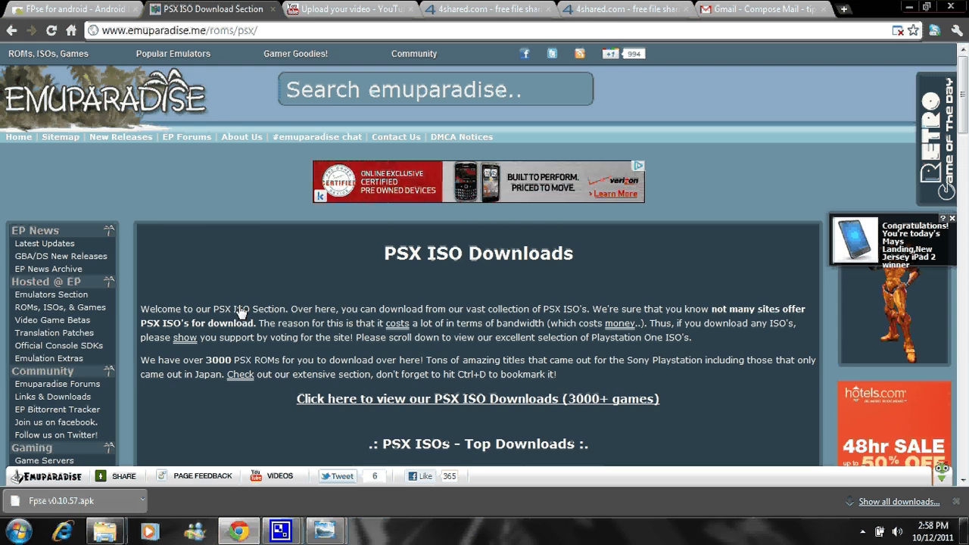
scroll(238, 305, down, 5)
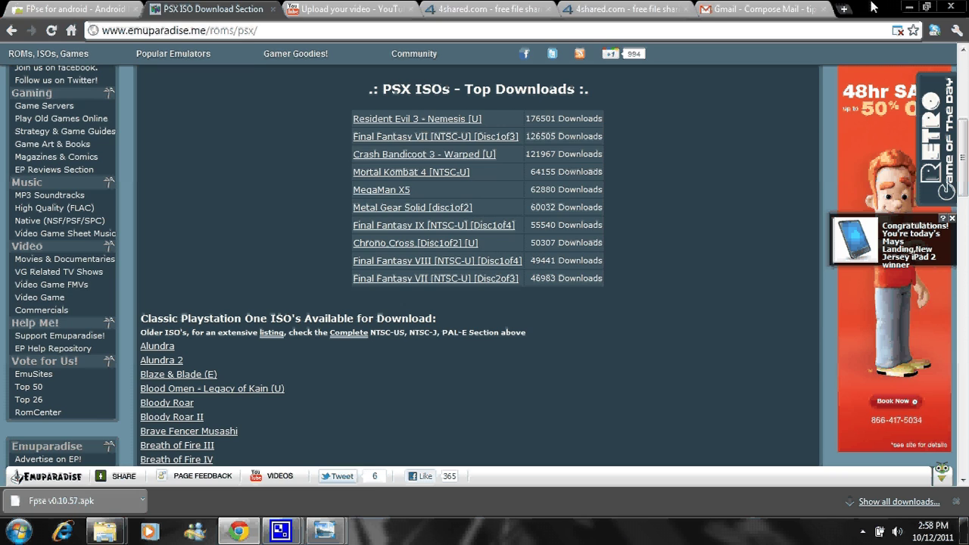
Step: Minimize the browser and look through the folders on Removable Disk (G:)
click(909, 6)
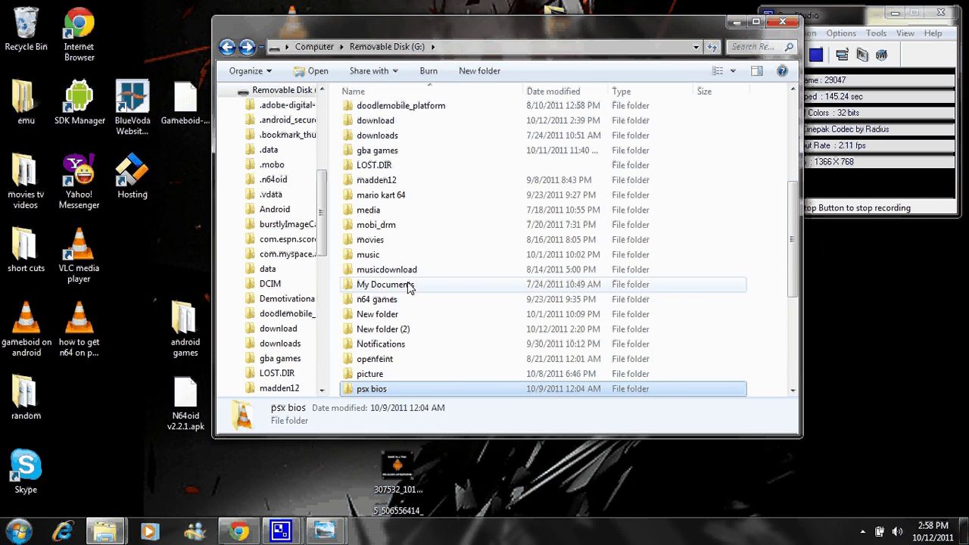
key(End)
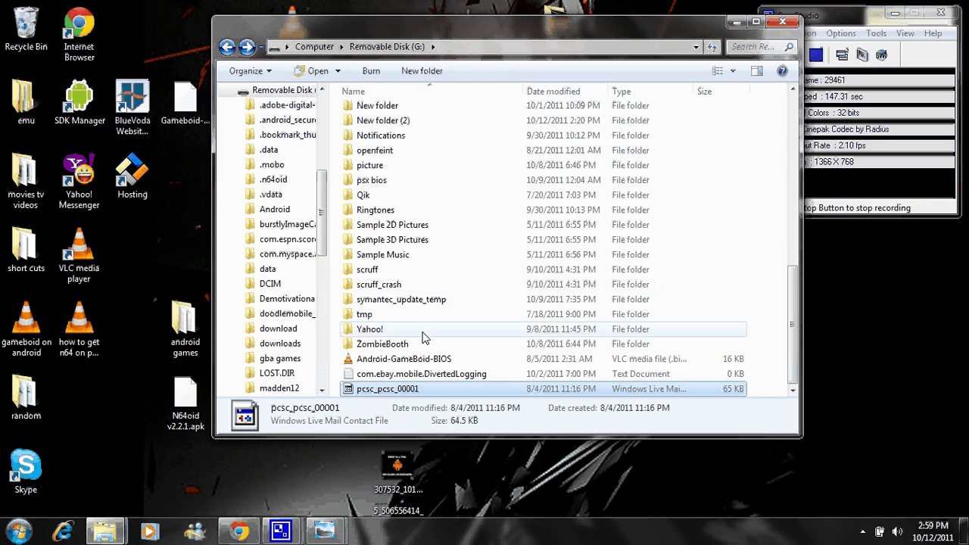
scroll(428, 337, up, 2)
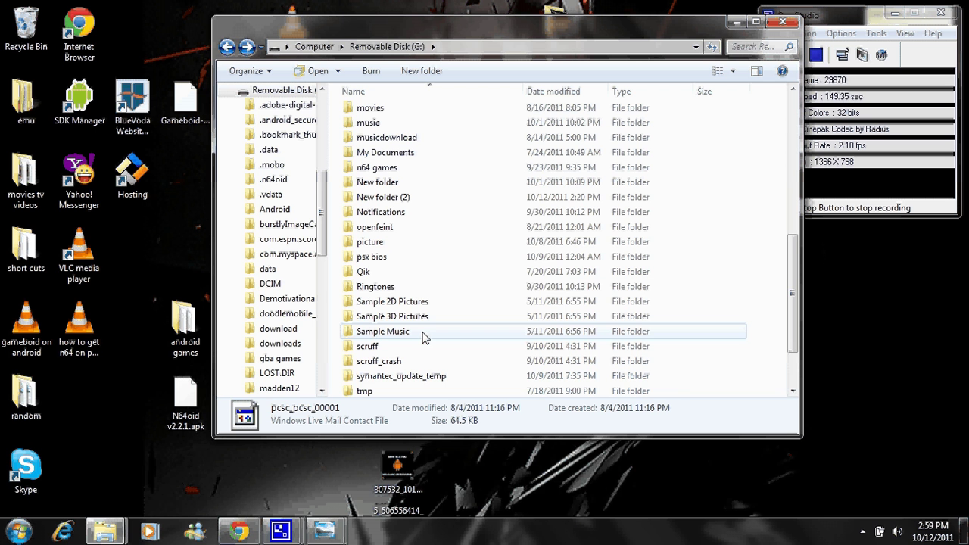
mouse_move(399, 266)
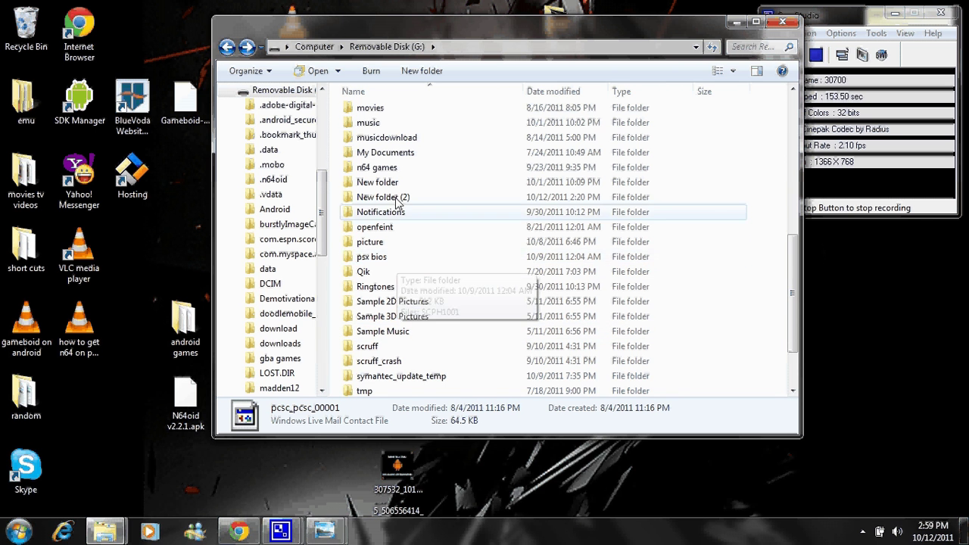
scroll(397, 203, up, 5)
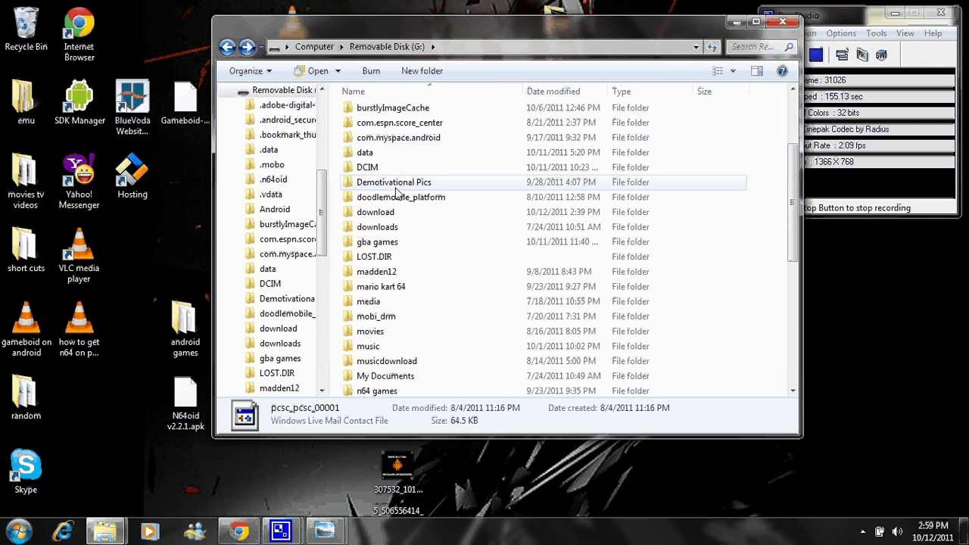
scroll(397, 197, down, 7)
mouse_move(397, 205)
mouse_down()
mouse_move(411, 199)
mouse_move(397, 195)
mouse_up()
scroll(405, 201, up, 2)
scroll(405, 196, up, 4)
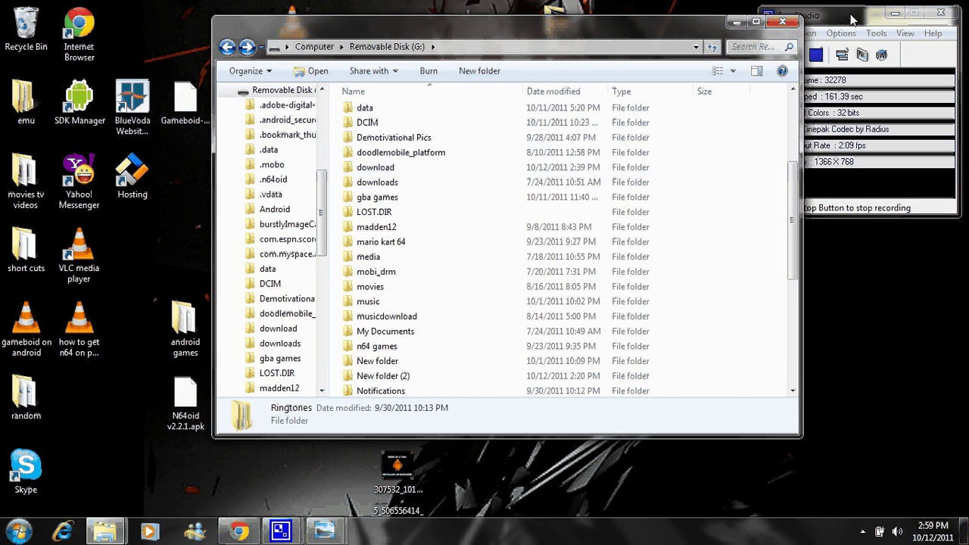
click(809, 44)
click(381, 242)
scroll(381, 241, down, 5)
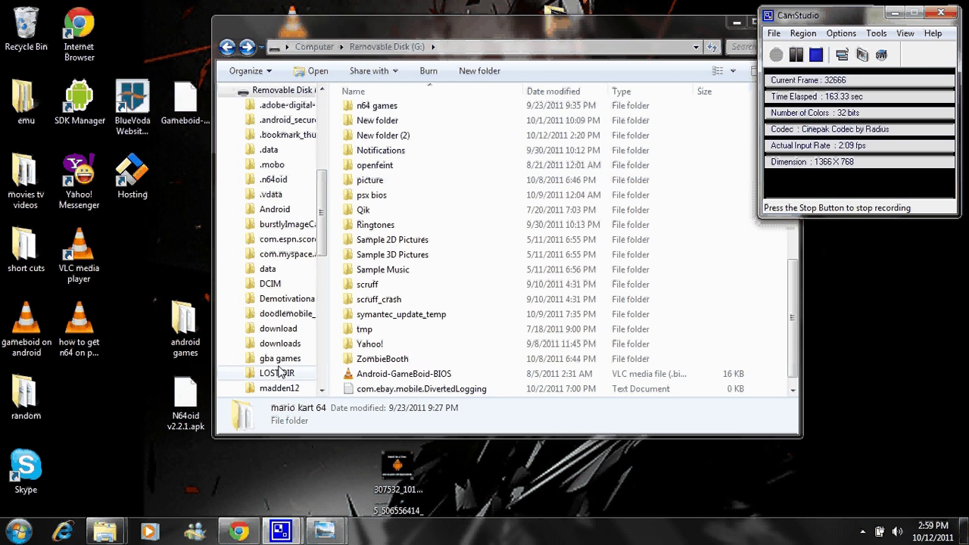
Step: Open the Resident Evil 3 - Nemesis link on the PSX ISO page, then switch to the Gmail draft
click(236, 532)
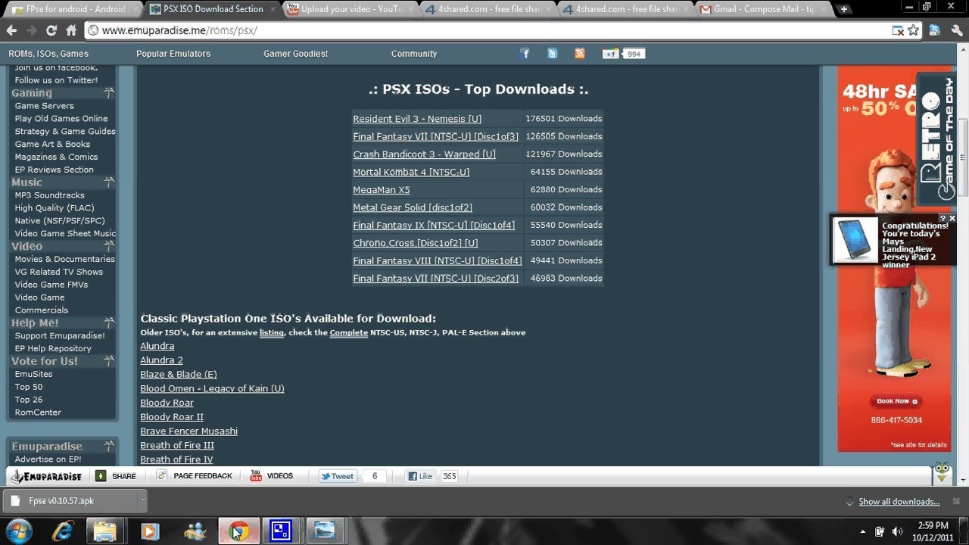
click(407, 123)
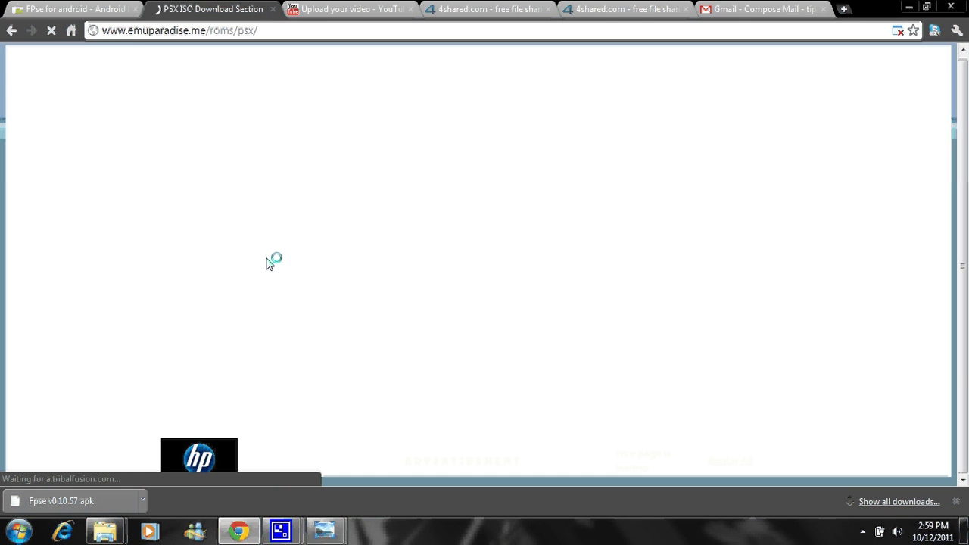
click(735, 8)
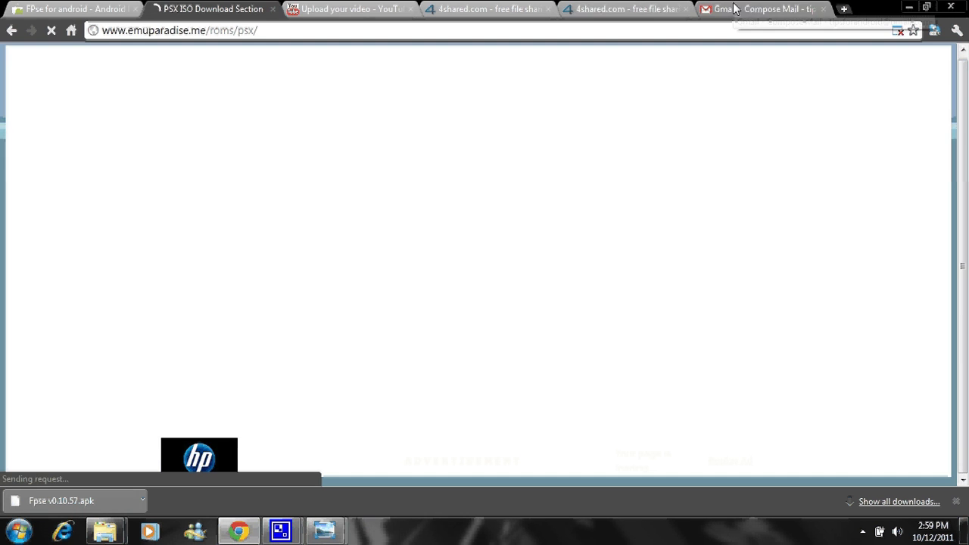
Step: Fill the To field with the autocomplete-suggested recipient after the missing-recipient warning
click(143, 128)
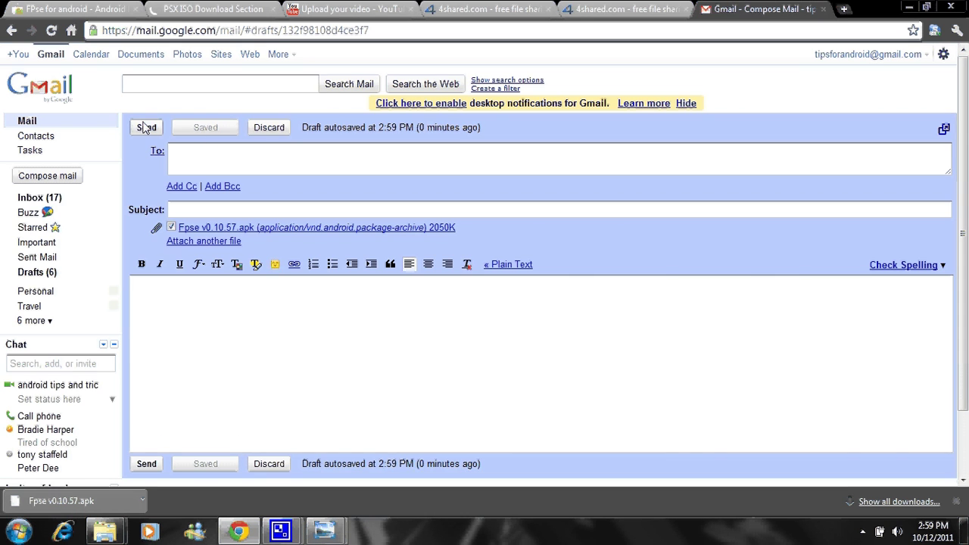
click(621, 290)
click(471, 159)
text(be)
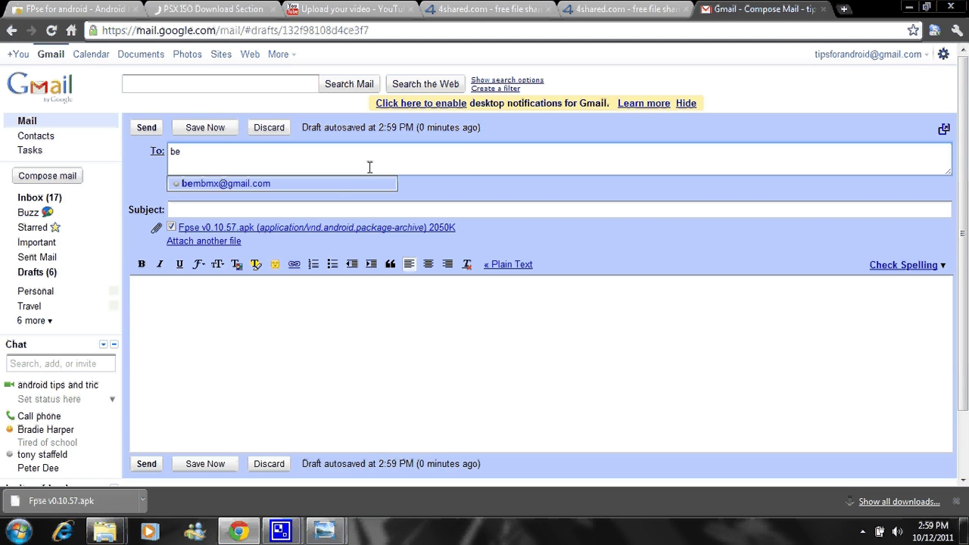
key(Return)
Step: Send the Fpse apk email without body text and move to the 4shared tab
click(144, 129)
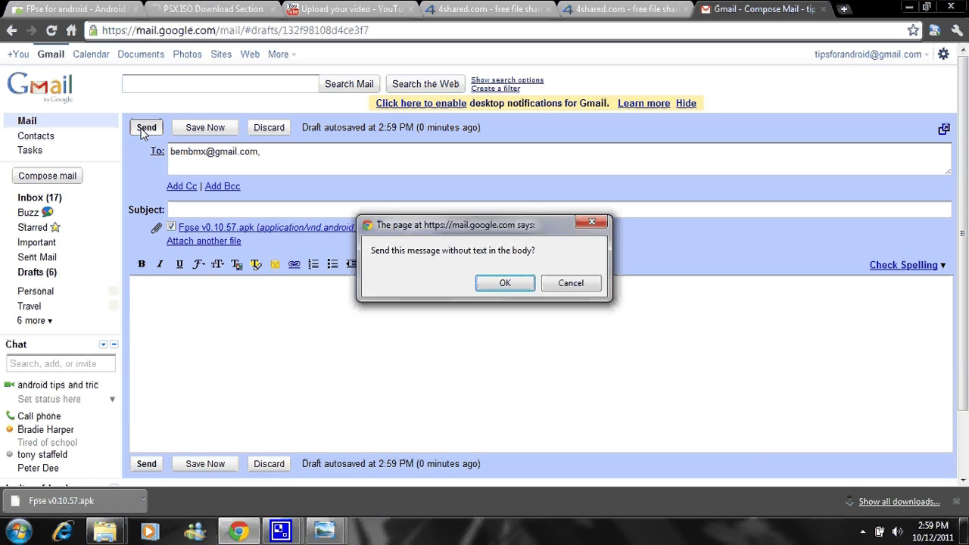
key(Return)
key(Return)
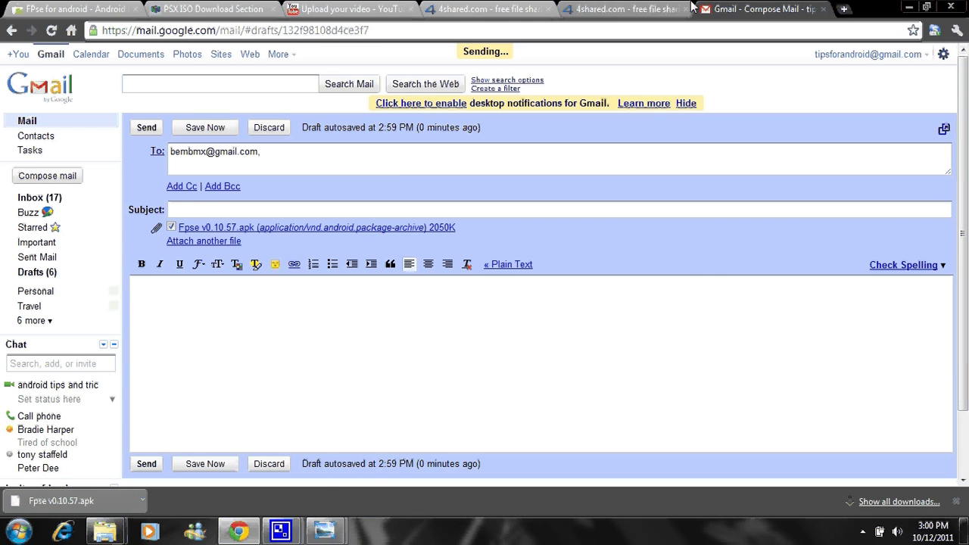
click(611, 10)
Step: Return to the Emuparadise tab and scroll the Resident Evil 3 - Nemesis [U] page to Direct Download Links
click(484, 9)
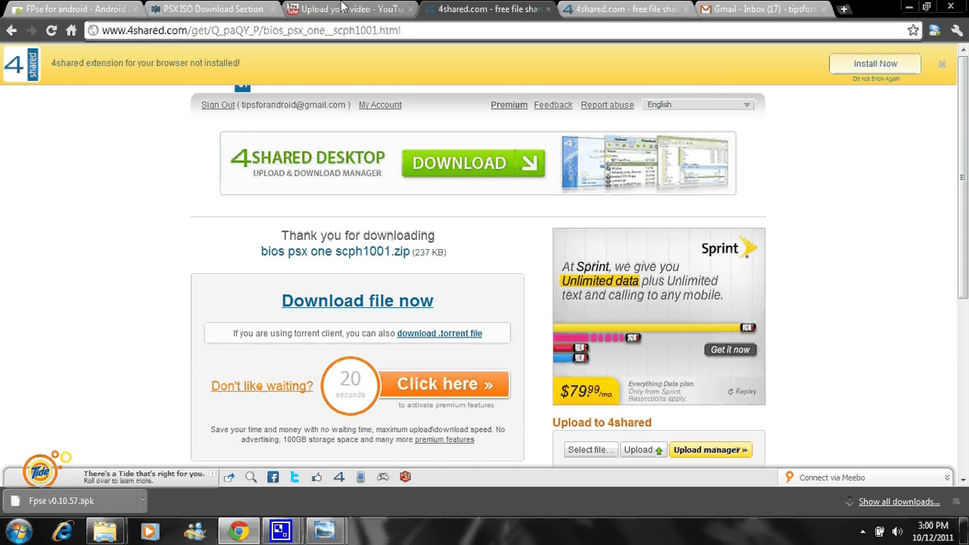
click(340, 8)
click(227, 9)
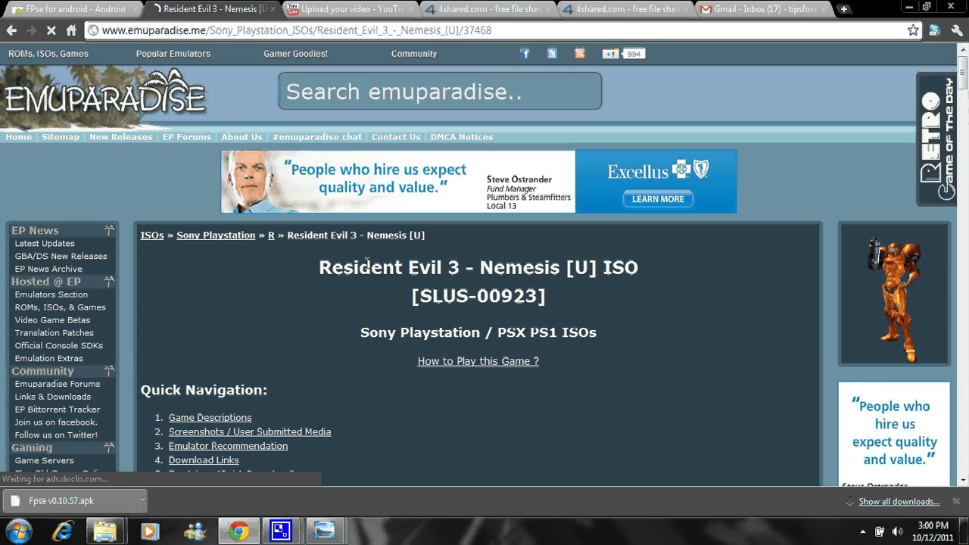
scroll(367, 263, down, 5)
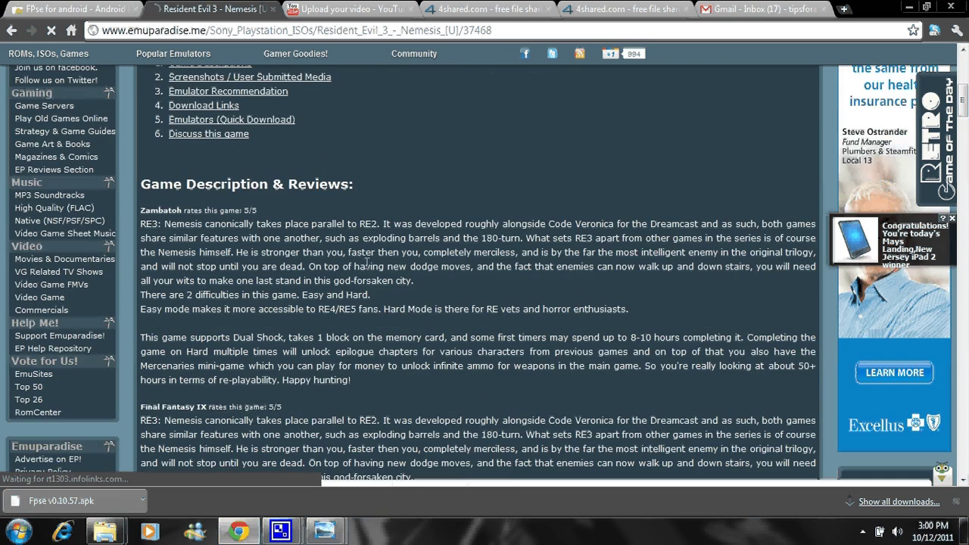
scroll(368, 262, down, 4)
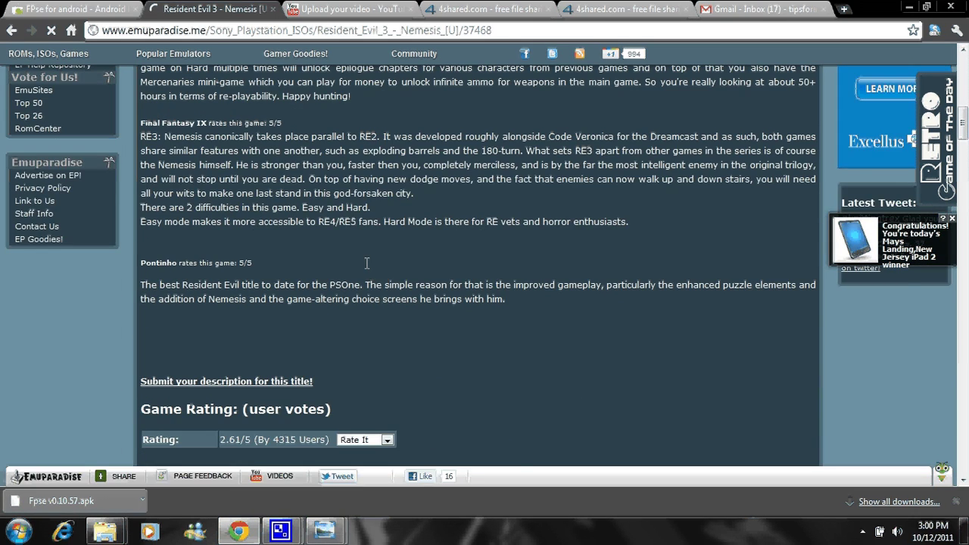
scroll(376, 273, down, 2)
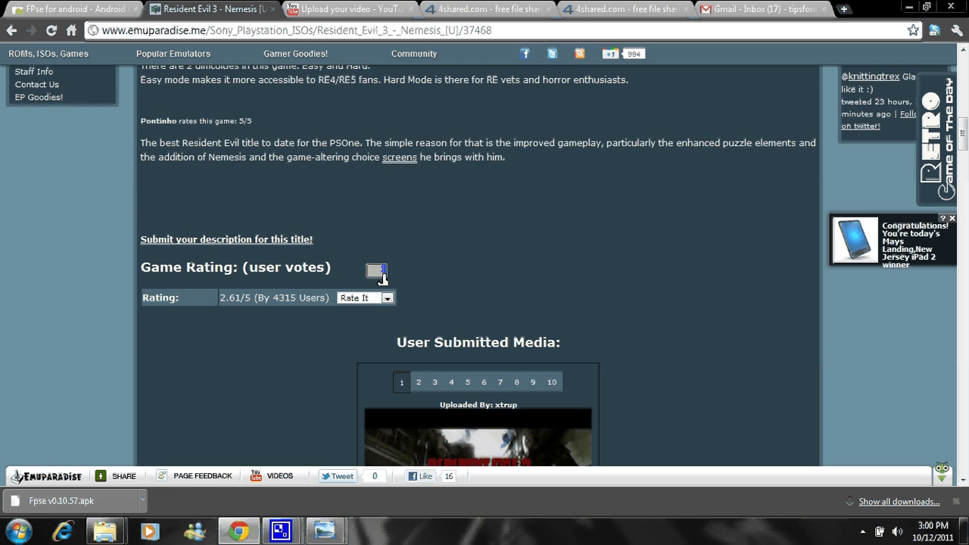
scroll(382, 279, down, 4)
scroll(382, 279, down, 1)
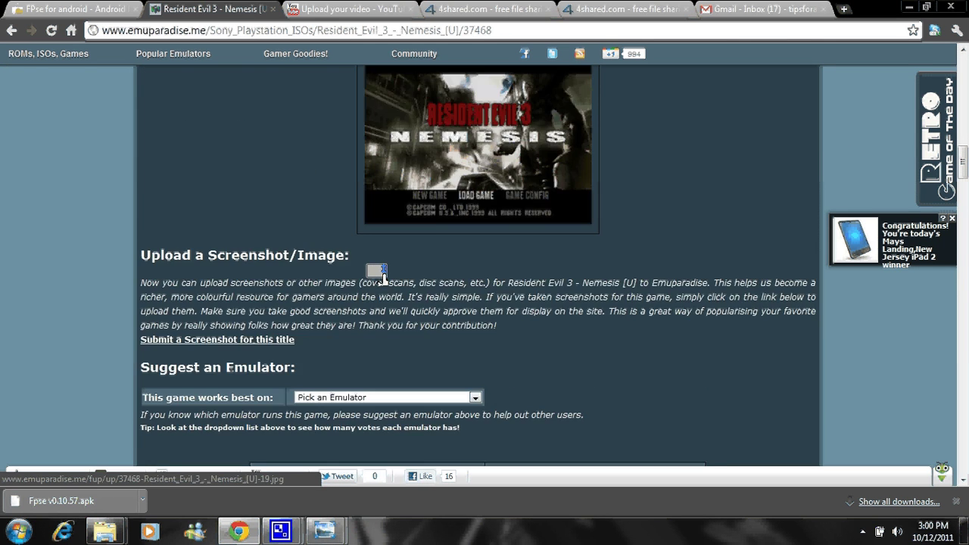
scroll(382, 278, down, 3)
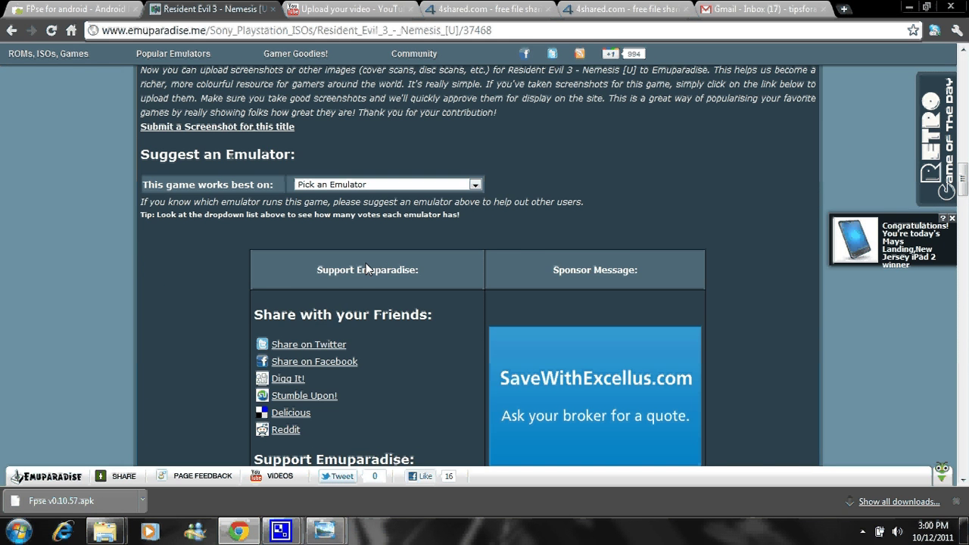
scroll(366, 268, down, 4)
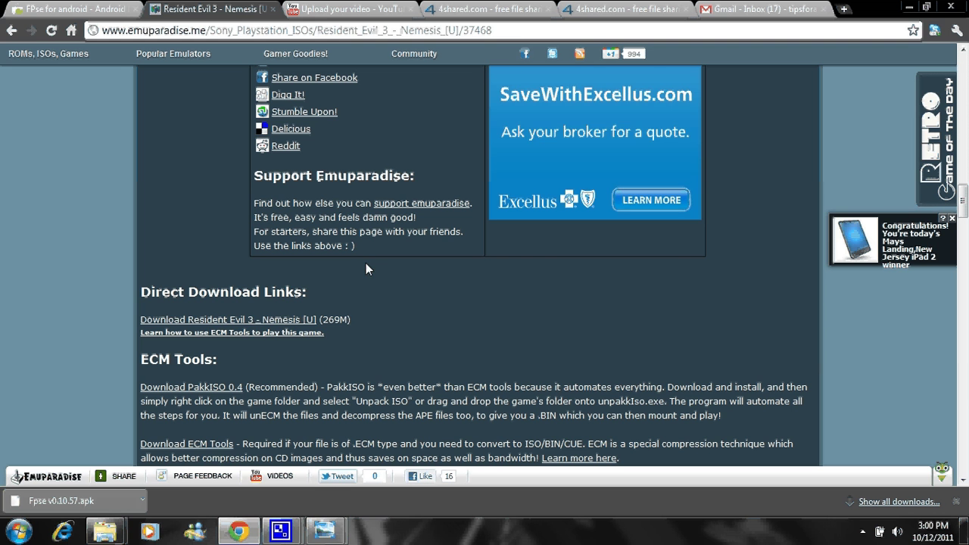
Step: Open the Resident Evil 3 - Nemesis [U] download page and start the 268 MB .7z download
click(223, 321)
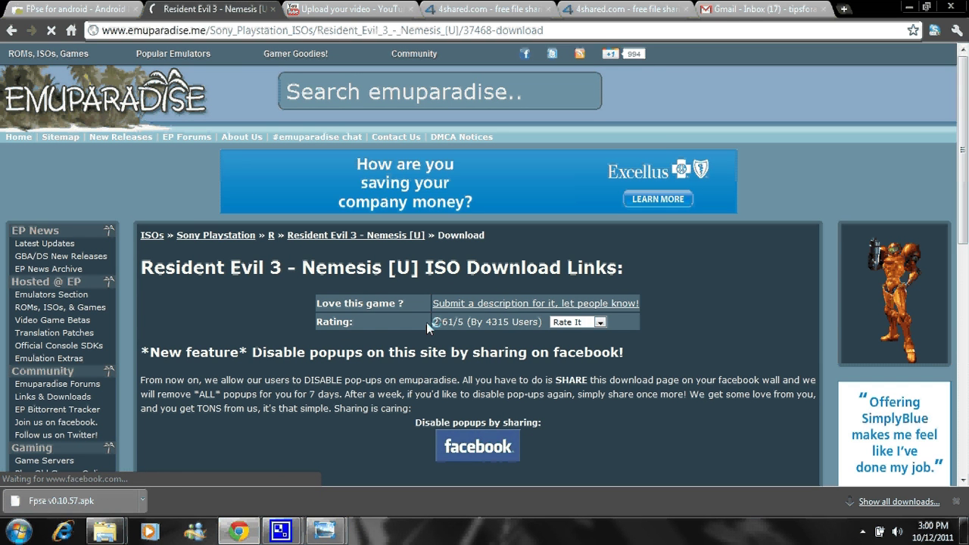
scroll(433, 328, down, 3)
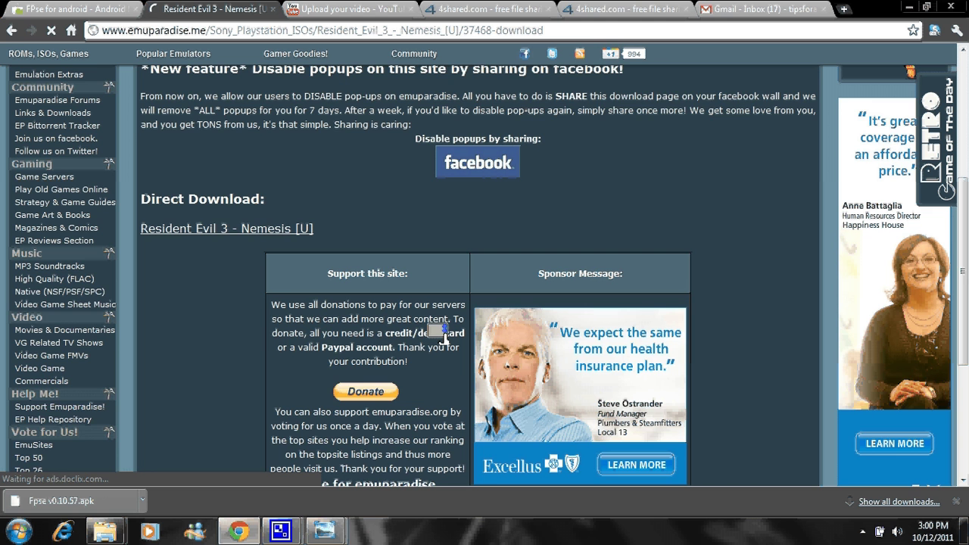
scroll(435, 333, down, 3)
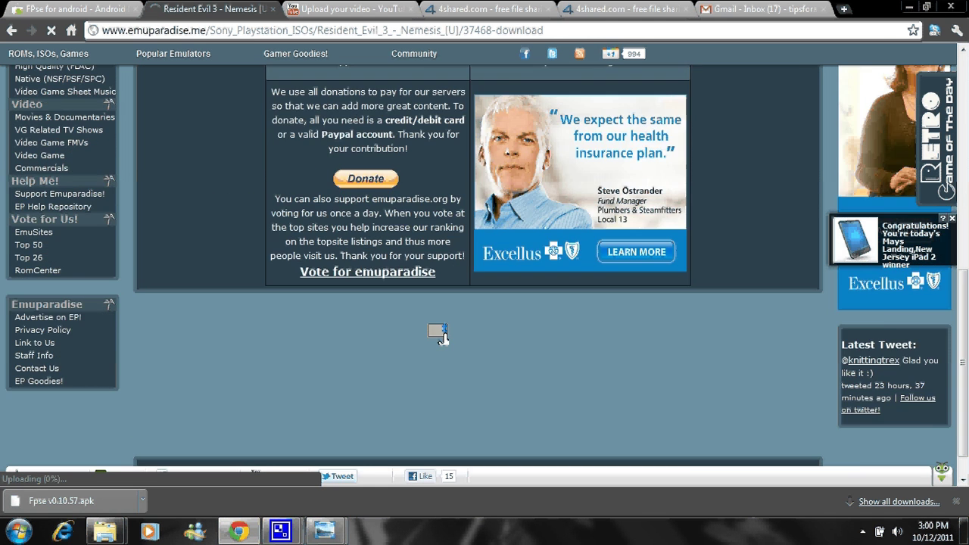
scroll(432, 331, up, 4)
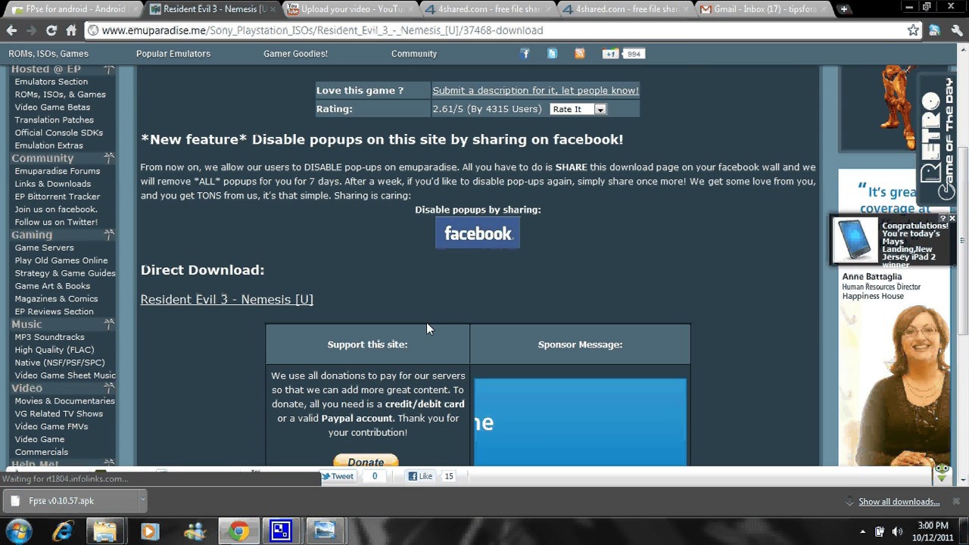
click(238, 300)
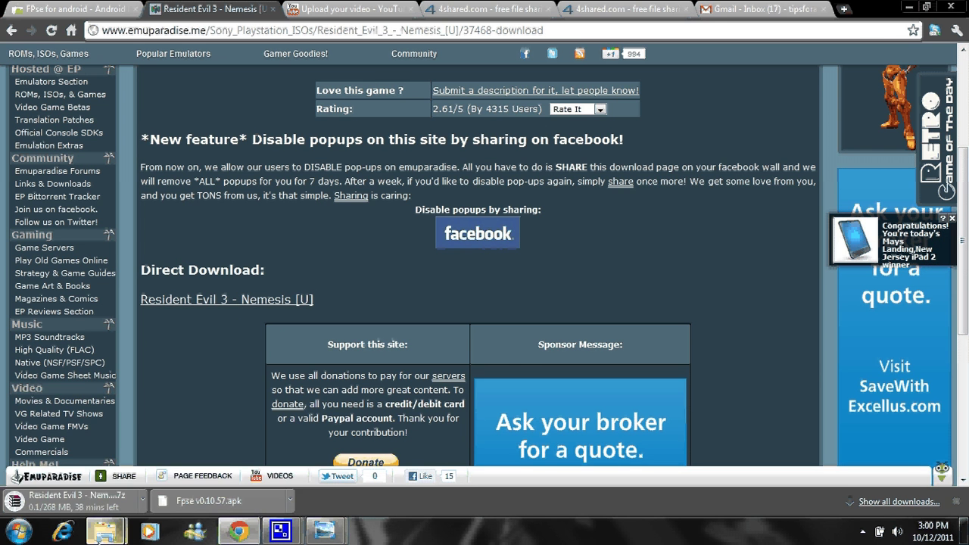
mouse_move(105, 536)
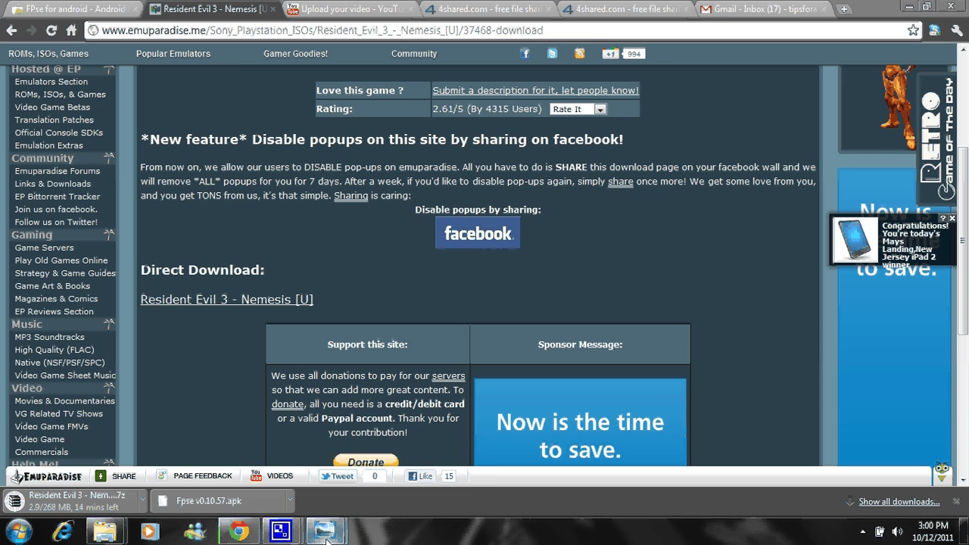
mouse_move(327, 540)
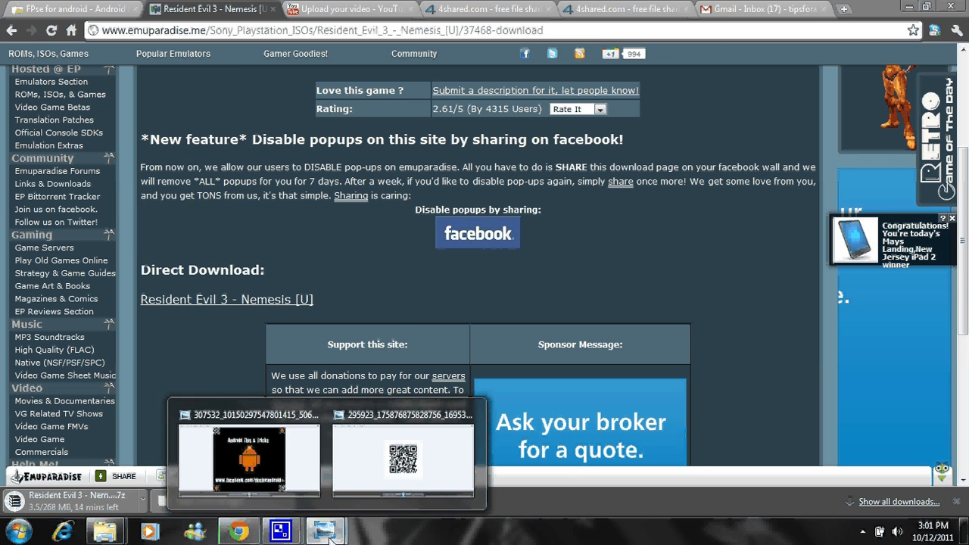
Step: Open the Android Tips & Tricks image in Windows Photo Viewer, then head back toward the browser
click(271, 454)
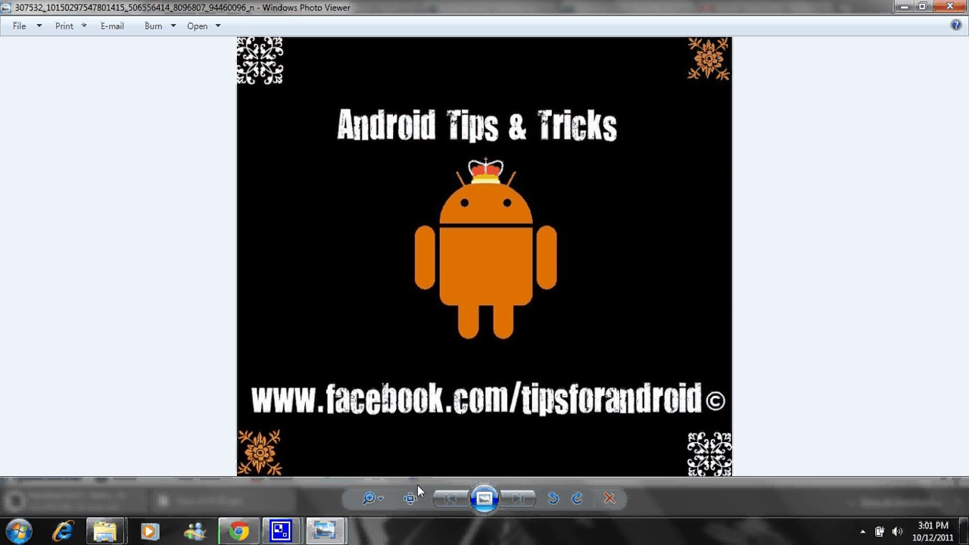
mouse_move(327, 537)
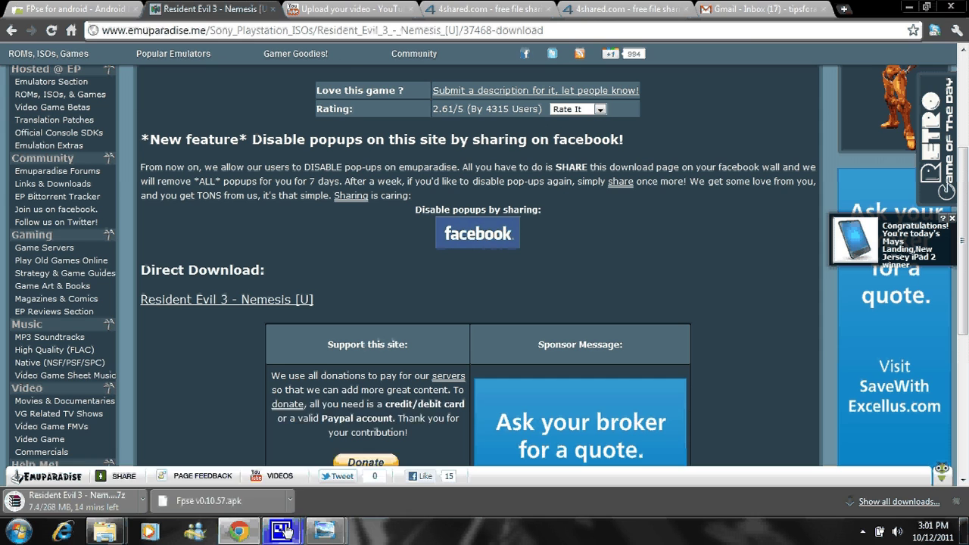
Step: Minimize the Removable Disk (G:) window to reveal the Windows desktop
mouse_move(285, 533)
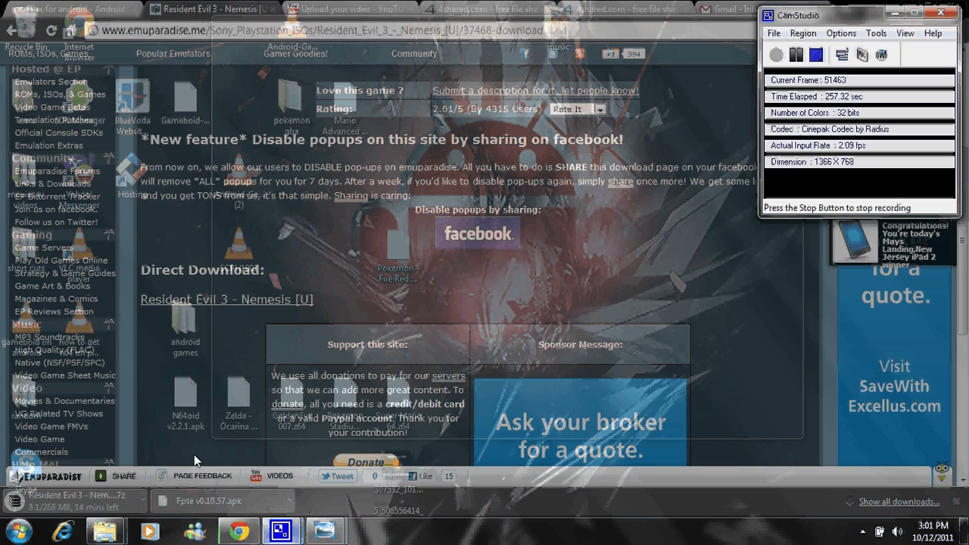
click(193, 454)
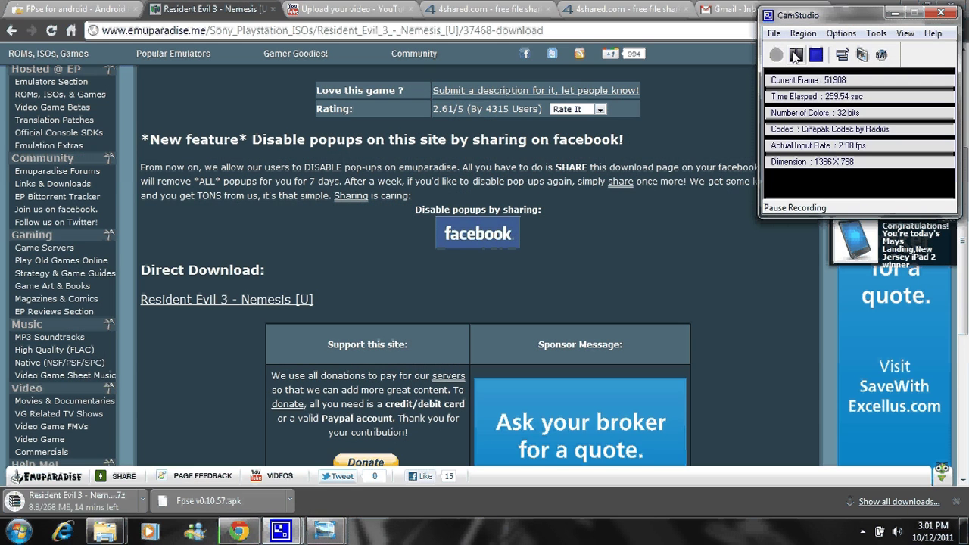
click(795, 56)
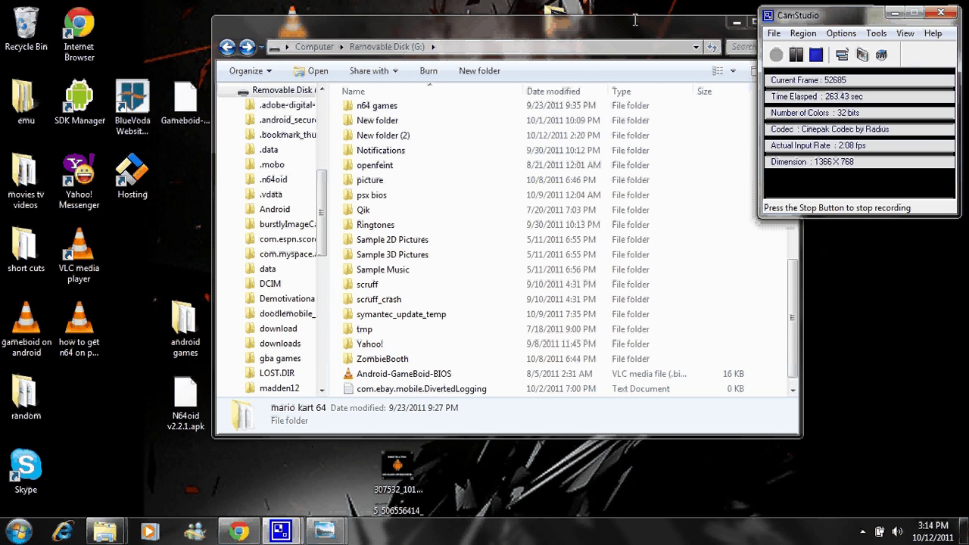
click(682, 23)
click(736, 22)
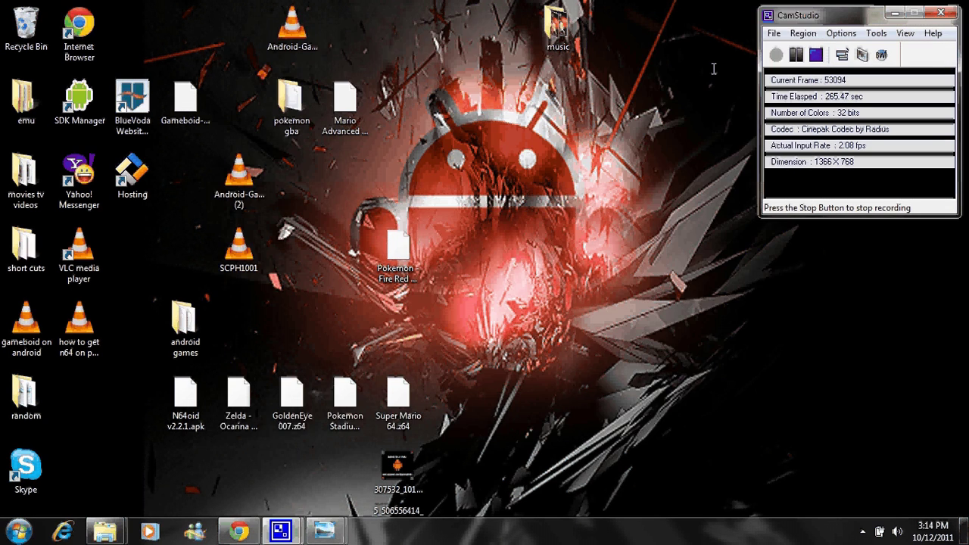
Step: Create a new desktop folder named res and return to the Resident Evil 3 page
right_click(527, 254)
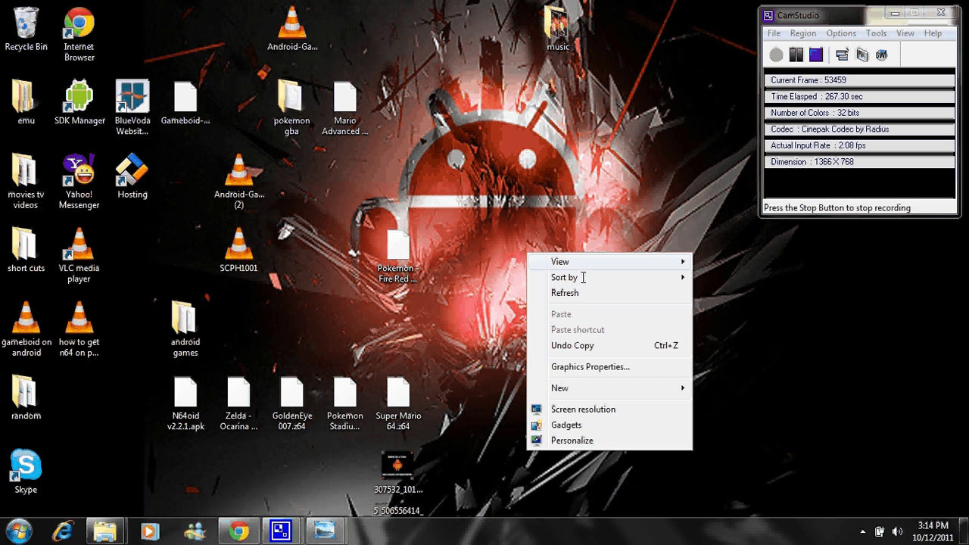
mouse_move(584, 389)
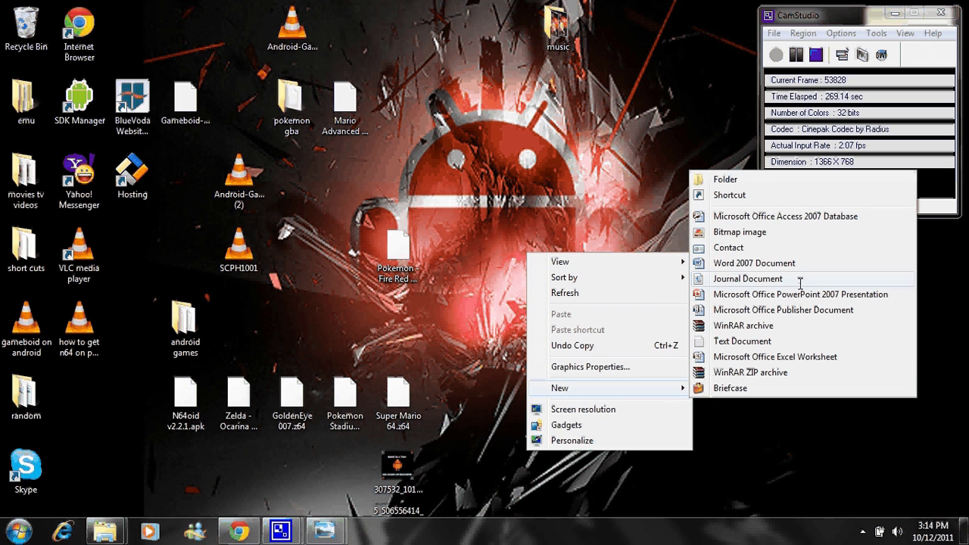
click(726, 179)
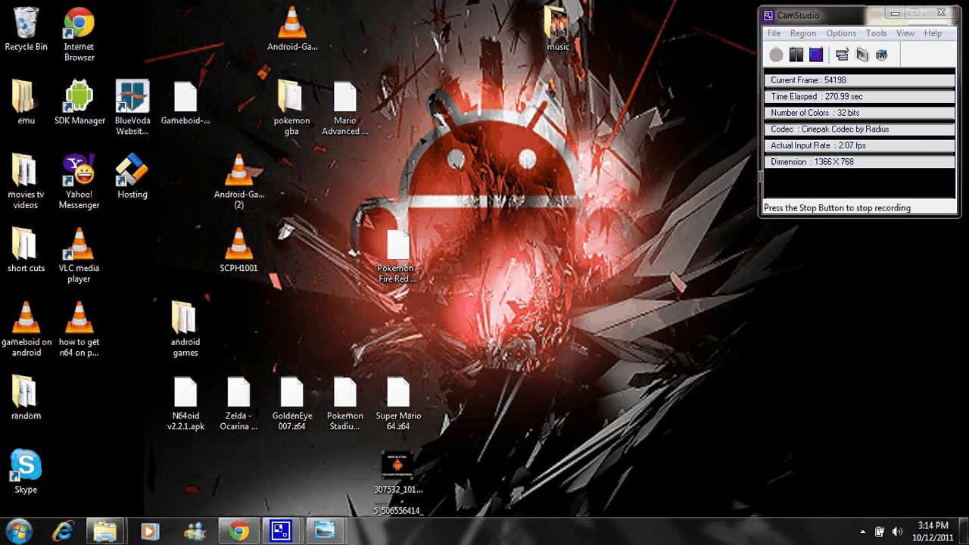
text(res.)
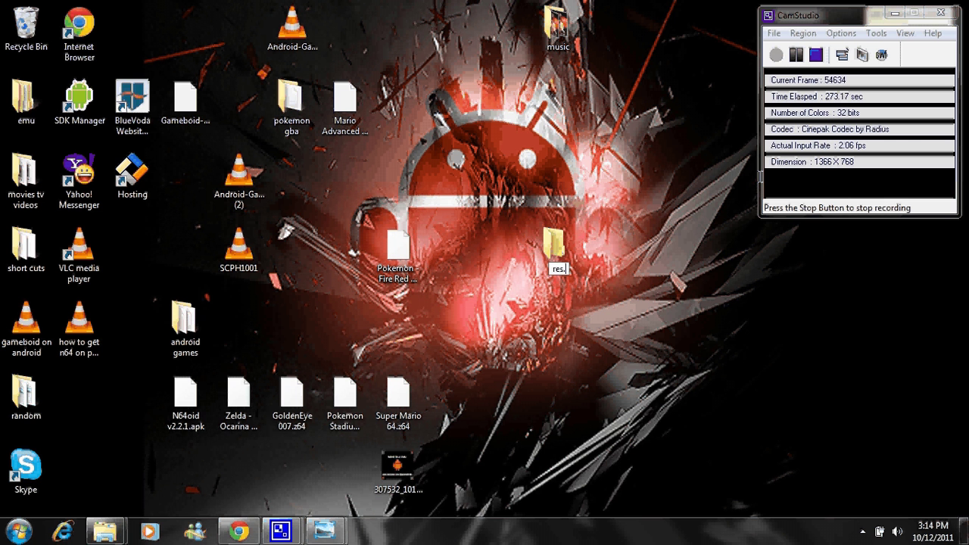
key(Return)
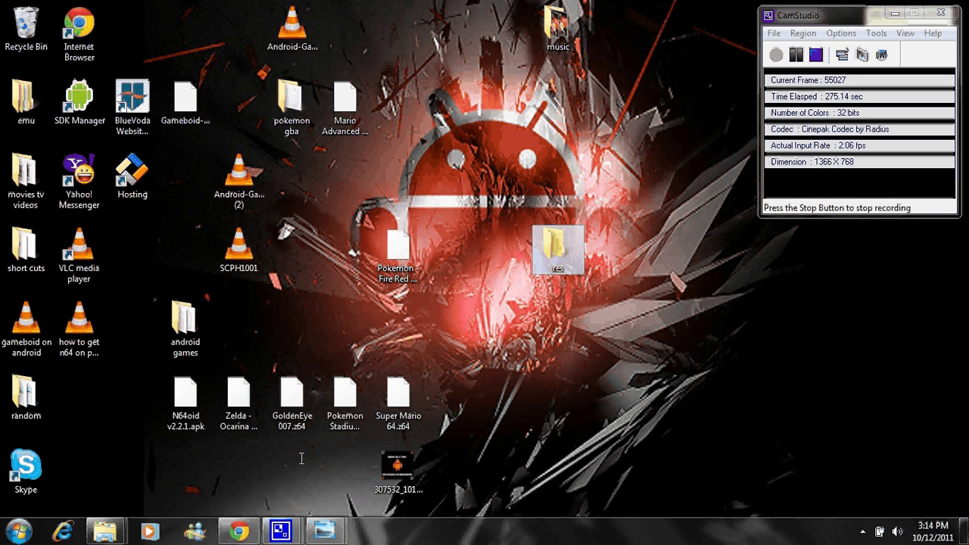
click(238, 531)
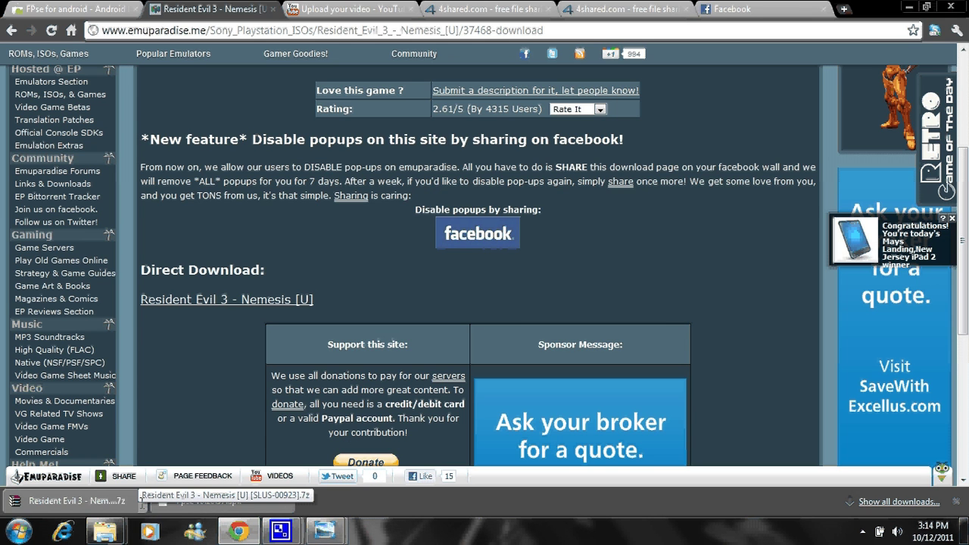
Step: Open the downloaded Resident Evil 3 .7z in WinRAR and extract it to Desktop\res
click(136, 500)
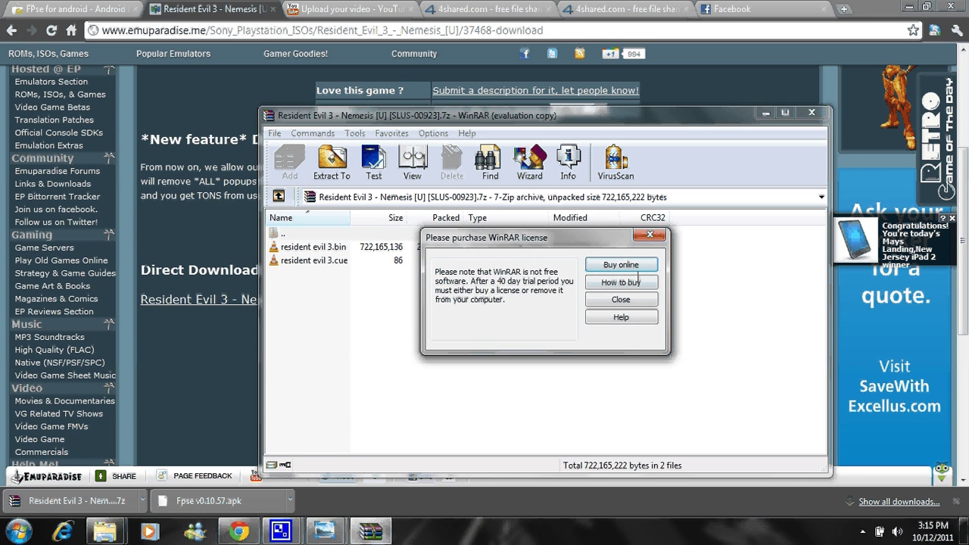
click(649, 234)
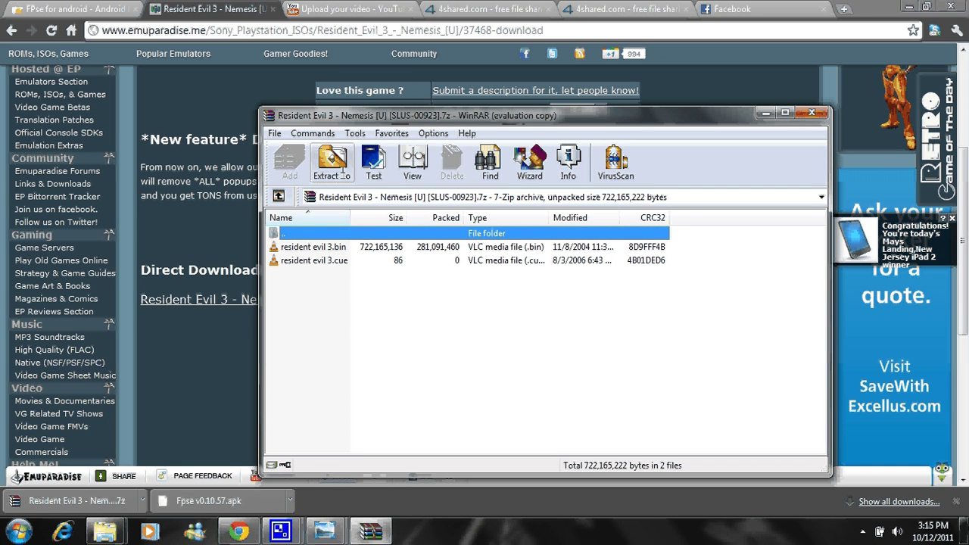
click(331, 163)
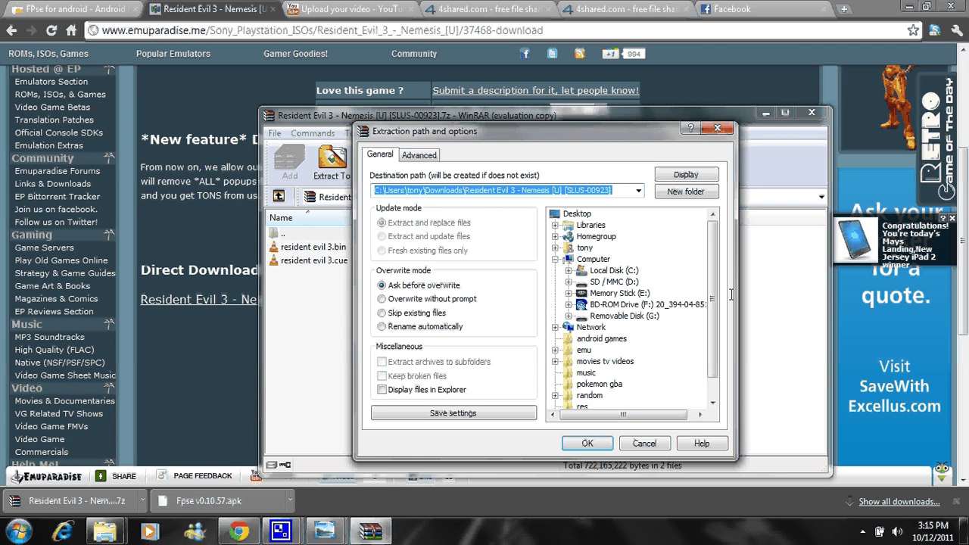
click(590, 405)
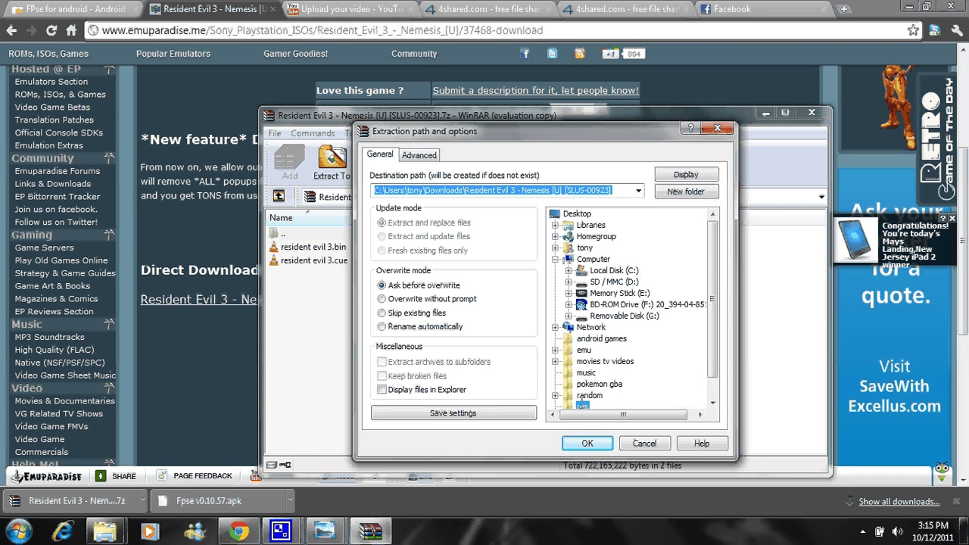
click(588, 444)
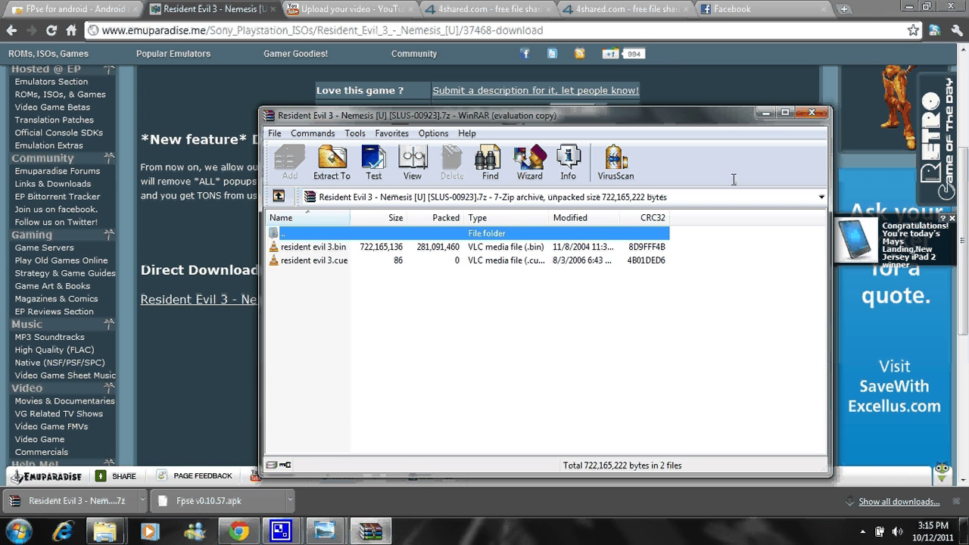
Step: Close WinRAR after extraction finishes and minimize Chrome to show the desktop
click(812, 112)
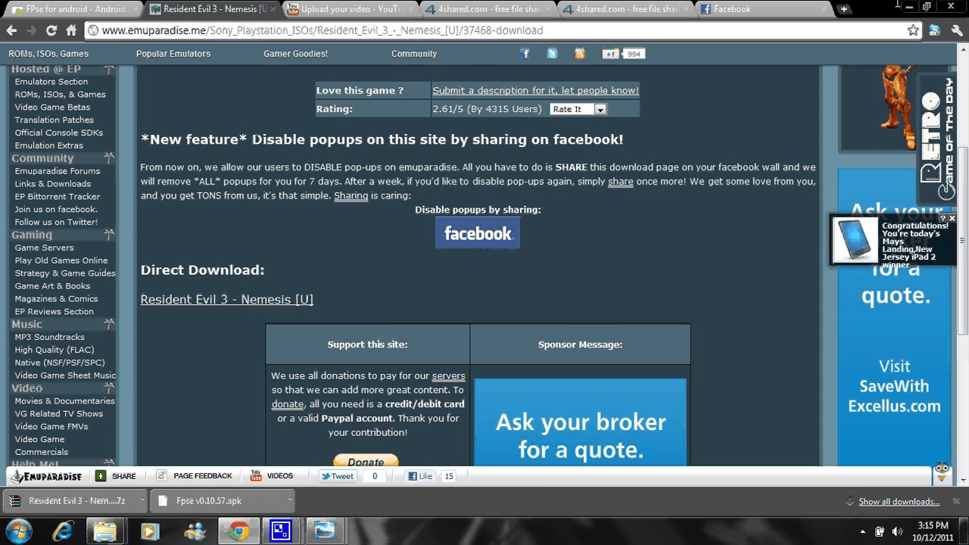
click(903, 6)
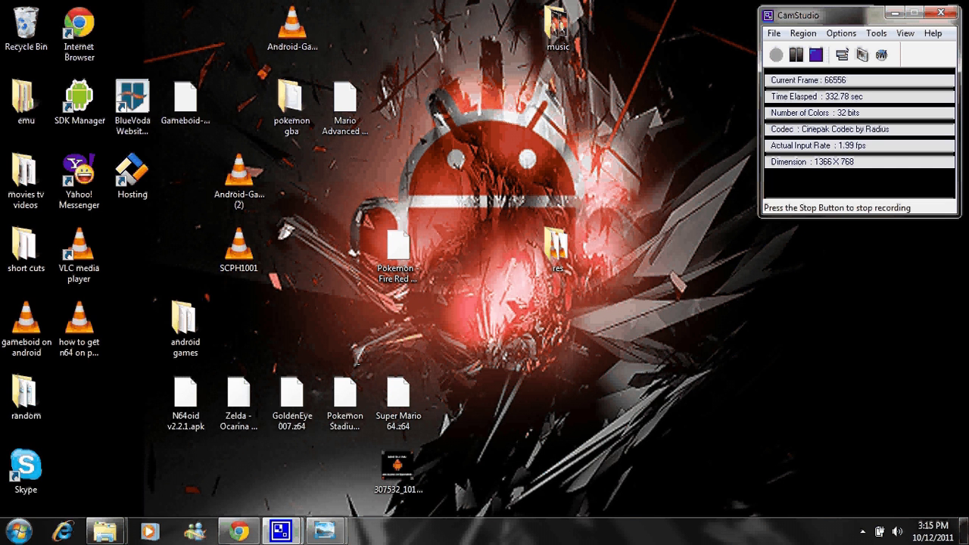
Step: Create a folder named 'playstation 1 games' on the Removable Disk (G:)
mouse_move(105, 531)
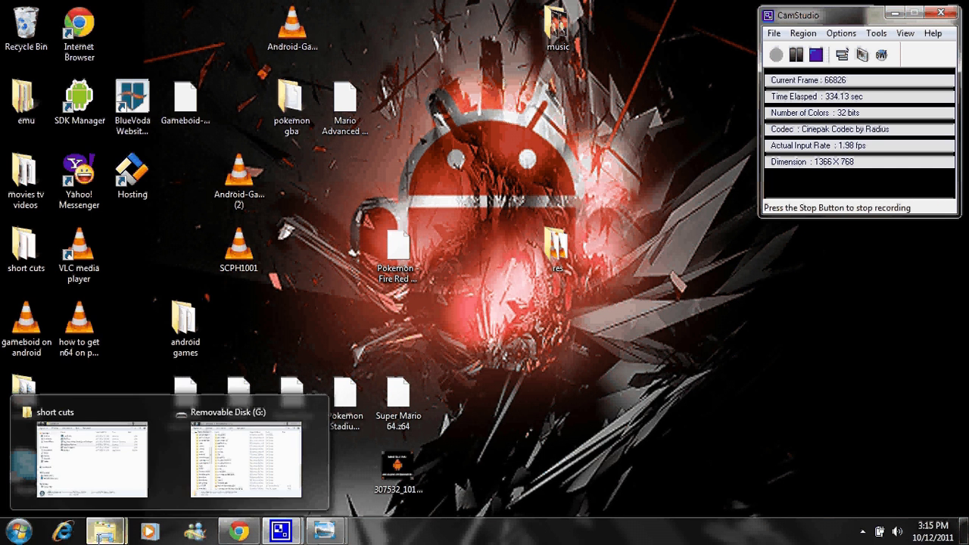
click(204, 472)
drag(405, 14, 247, 10)
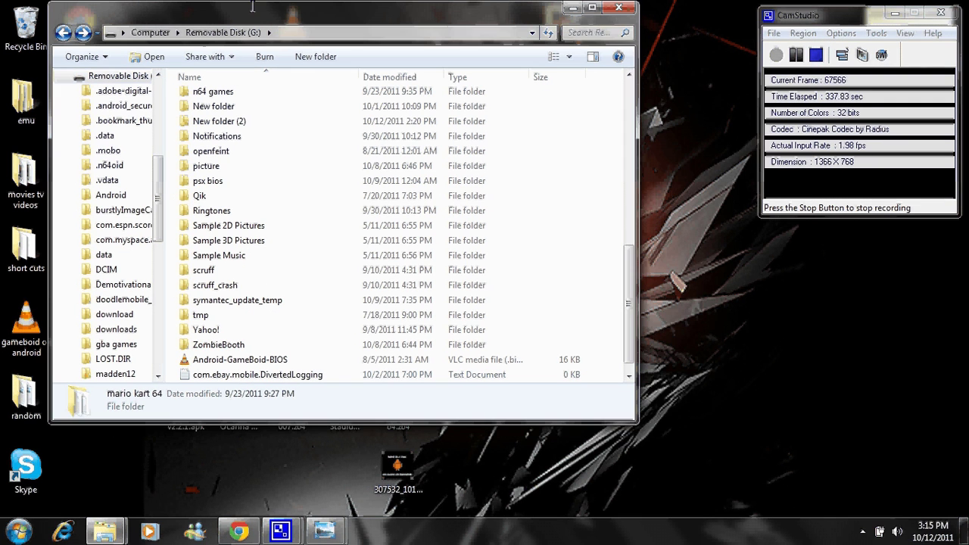
right_click(602, 354)
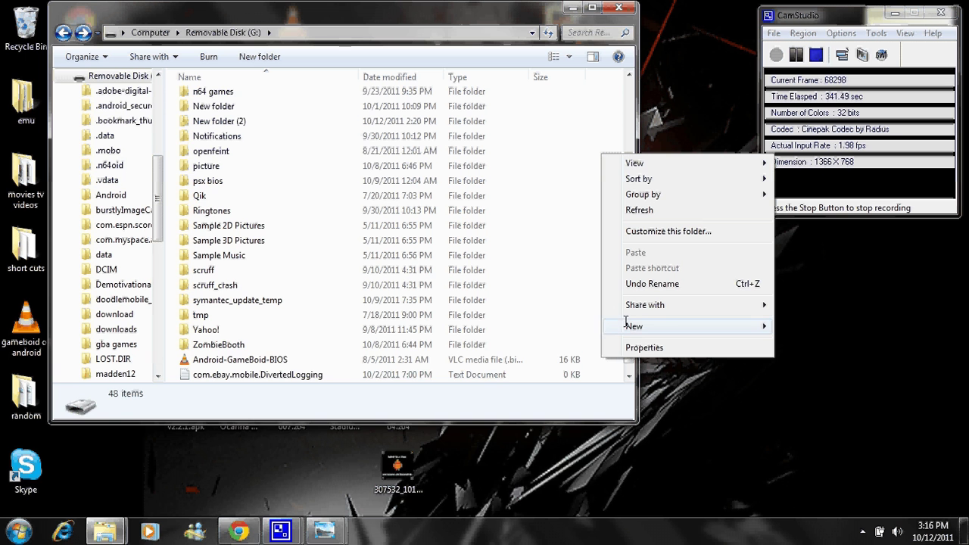
mouse_move(626, 324)
click(560, 321)
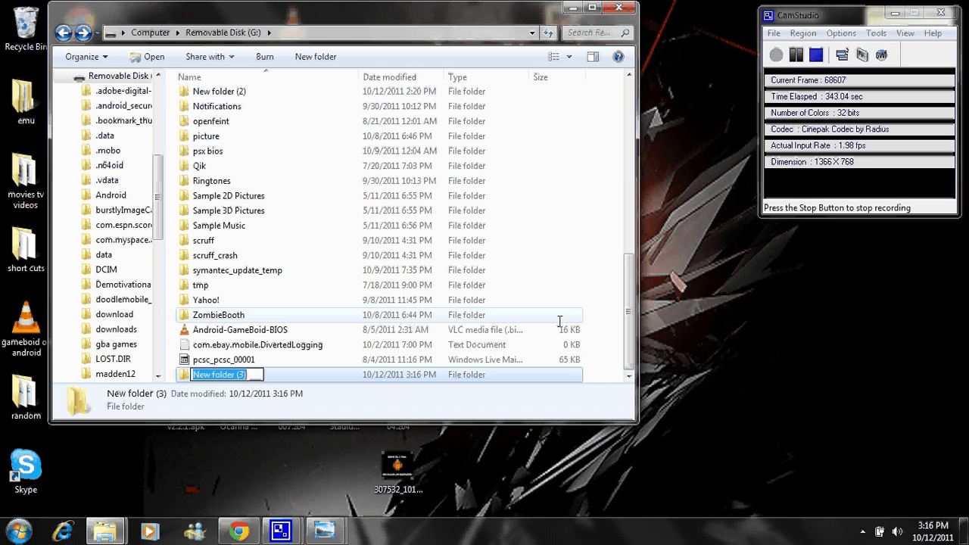
text(play)
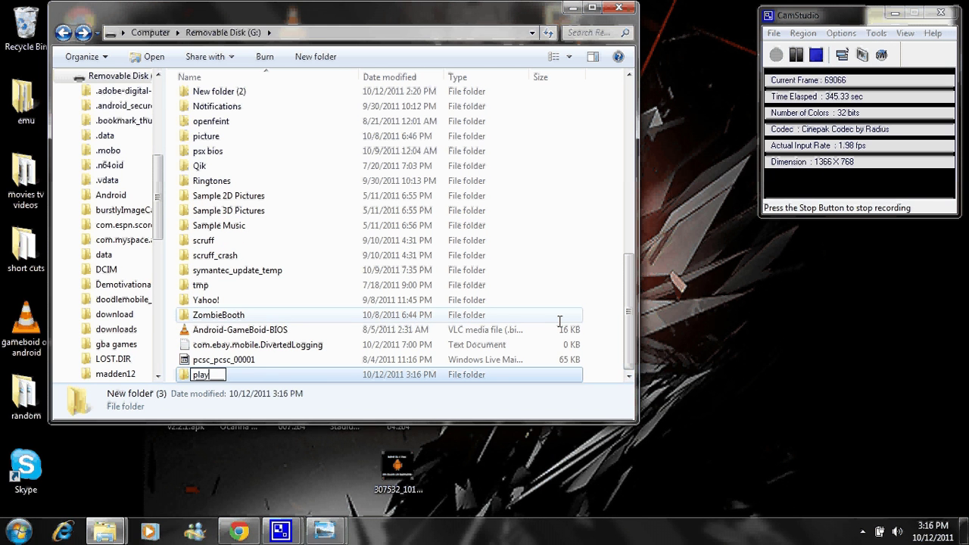
text(station 1 games)
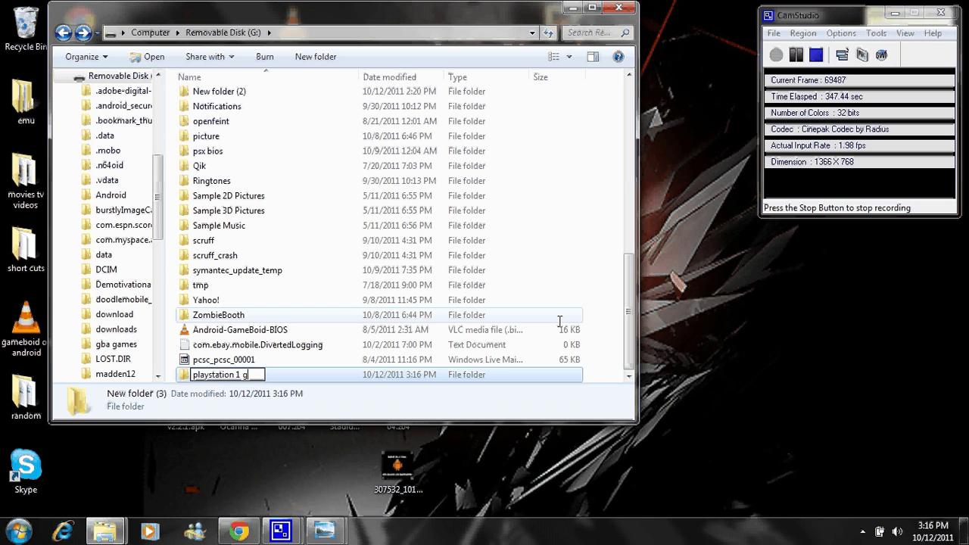
key(Return)
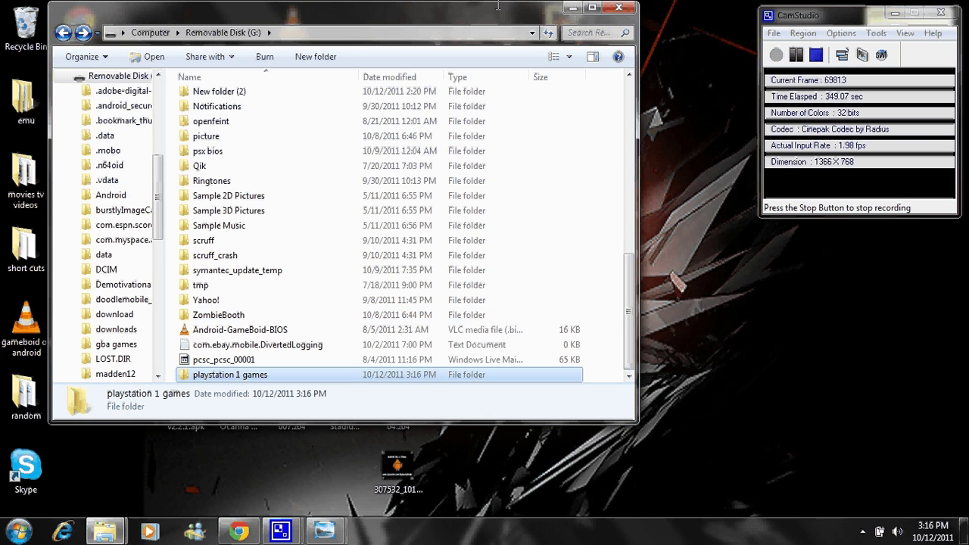
Step: Copy the desktop res folder into G:\playstation 1 games, then bring Chrome back
drag(485, 11, 388, 12)
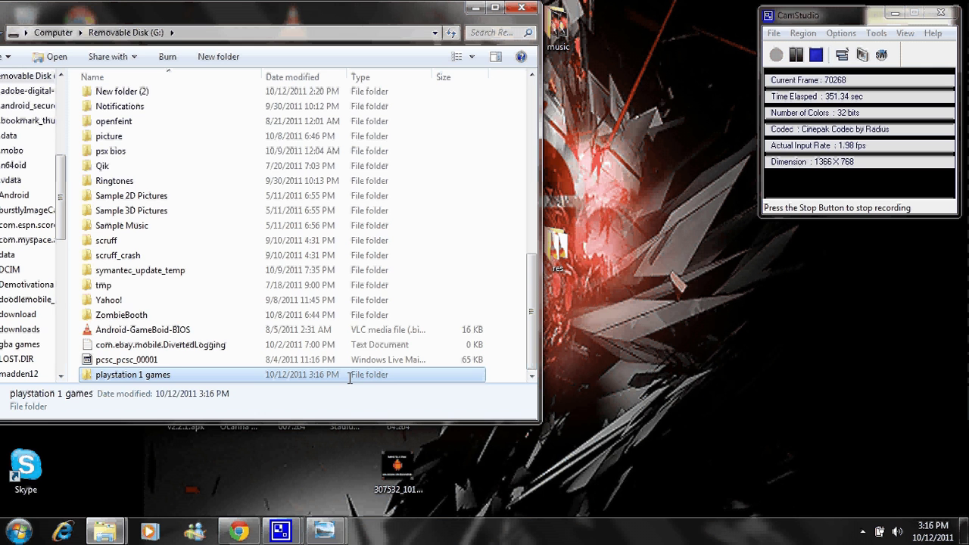
double_click(349, 377)
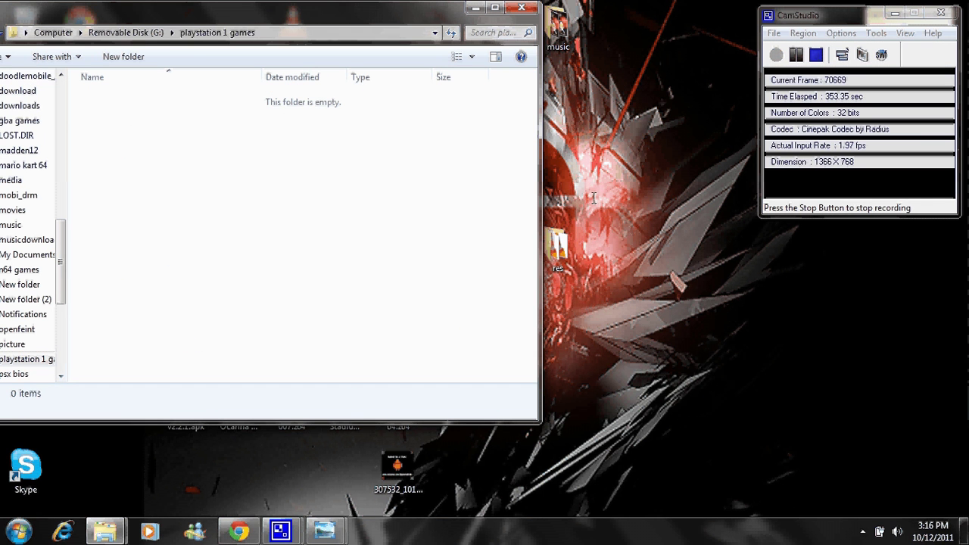
drag(563, 245, 406, 194)
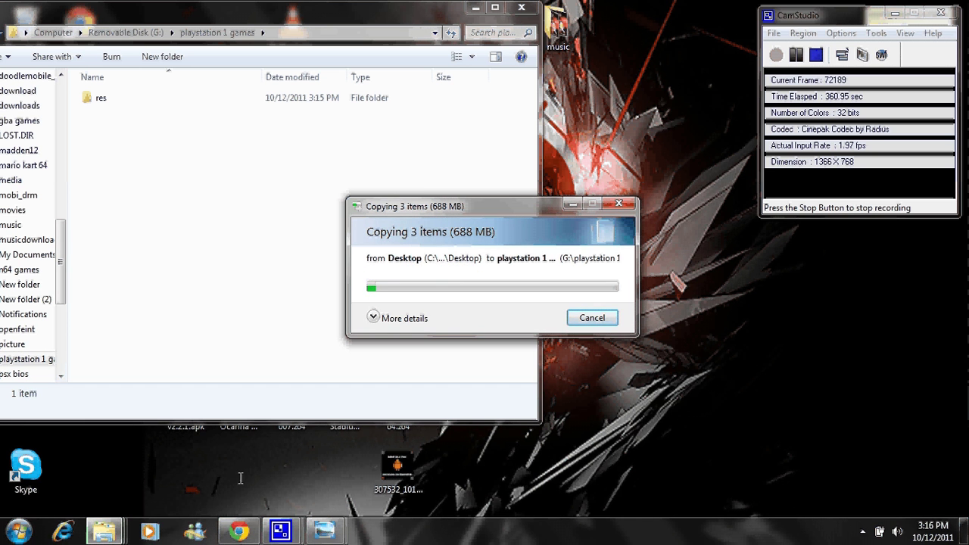
click(239, 531)
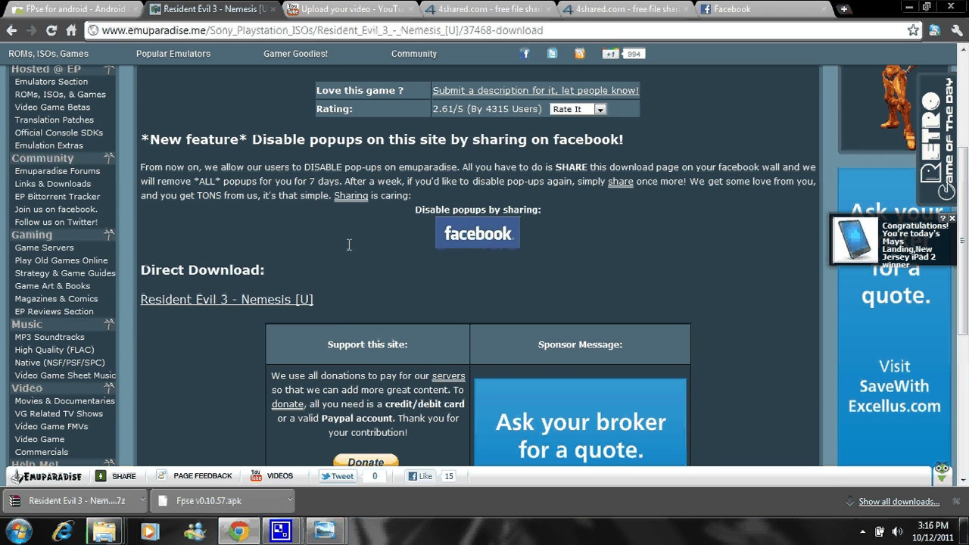
Step: Scroll the emuparadise page to reach the Sony Playstation ISOs section
scroll(345, 265, up, 3)
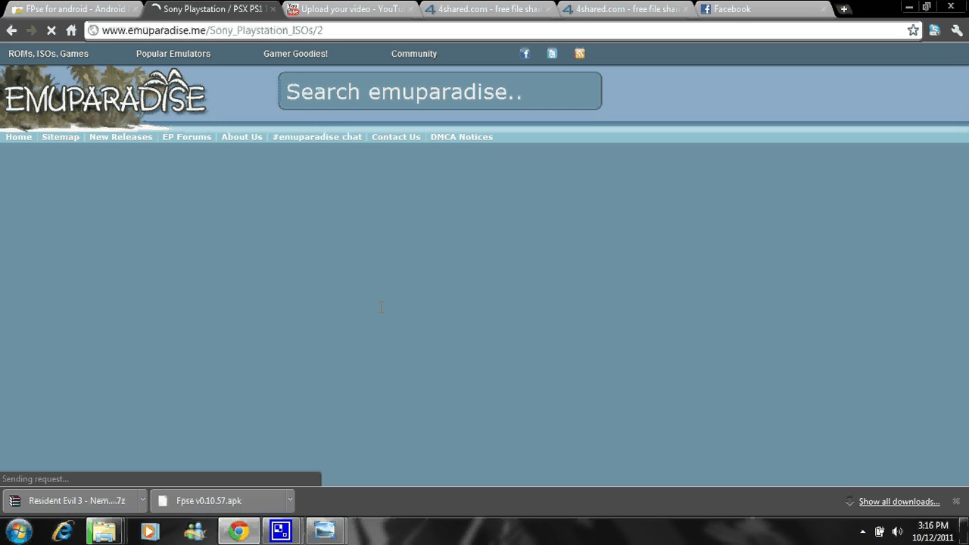
scroll(381, 307, down, 3)
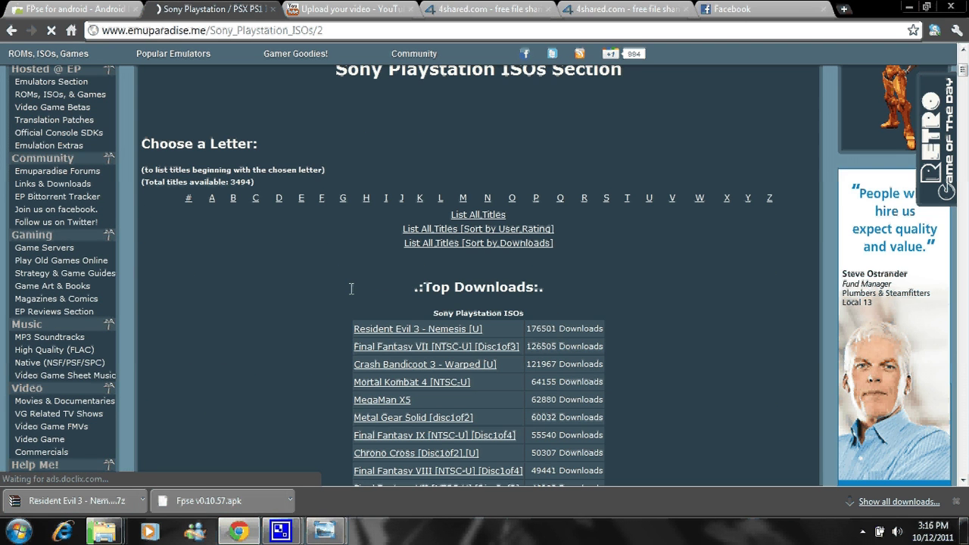
scroll(350, 288, down, 3)
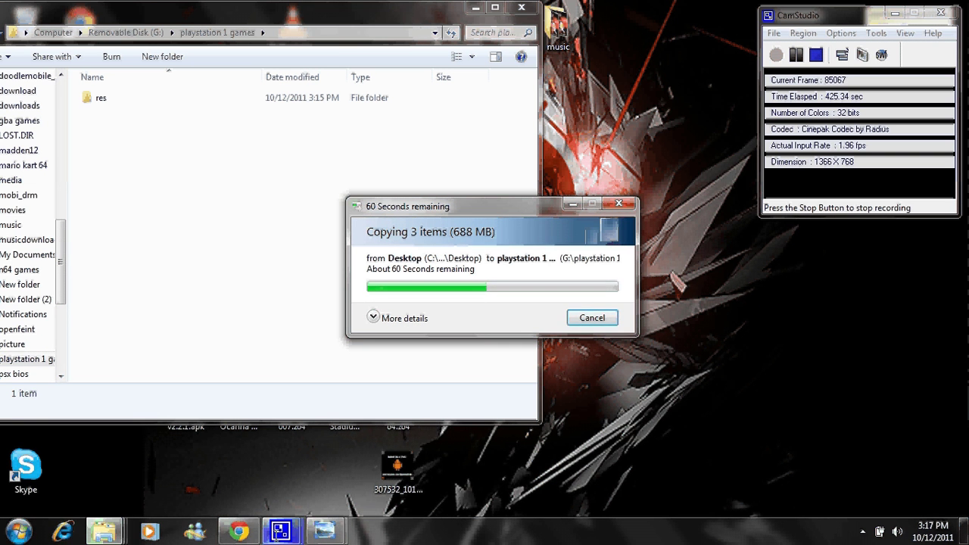
Step: Scroll down through the Sony Playstation ISOs top downloads list and back to the top
mouse_move(248, 538)
click(256, 454)
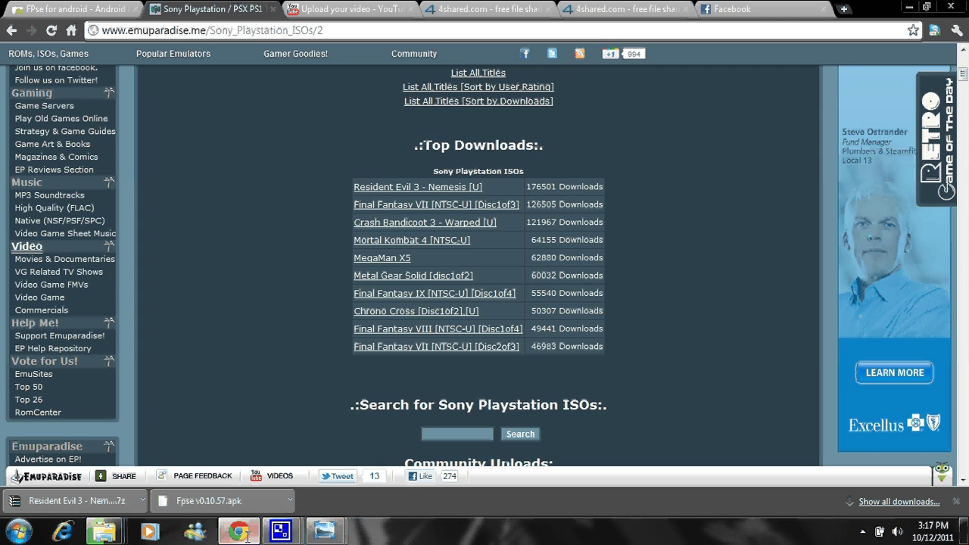
scroll(315, 303, down, 15)
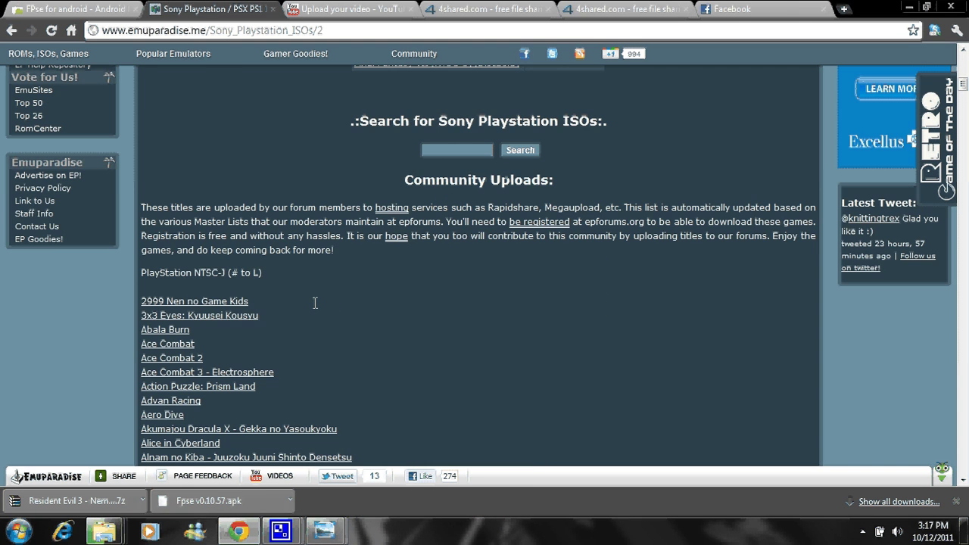
scroll(327, 314, down, 6)
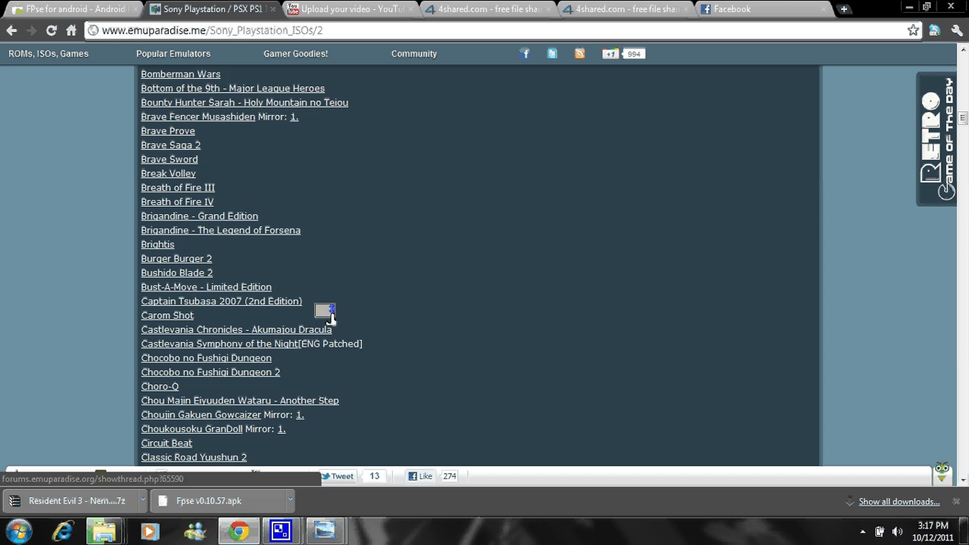
scroll(473, 216, down, 15)
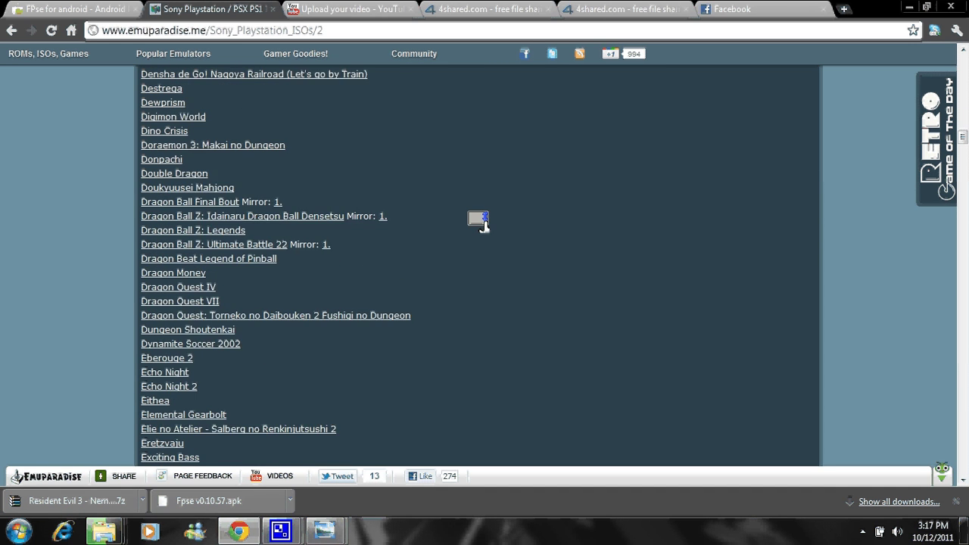
scroll(475, 217, down, 12)
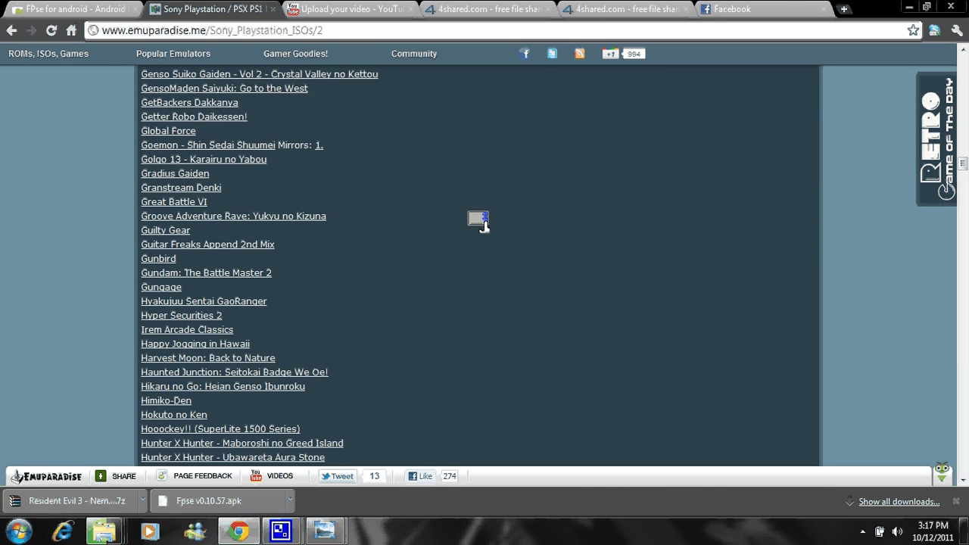
scroll(468, 210, down, 6)
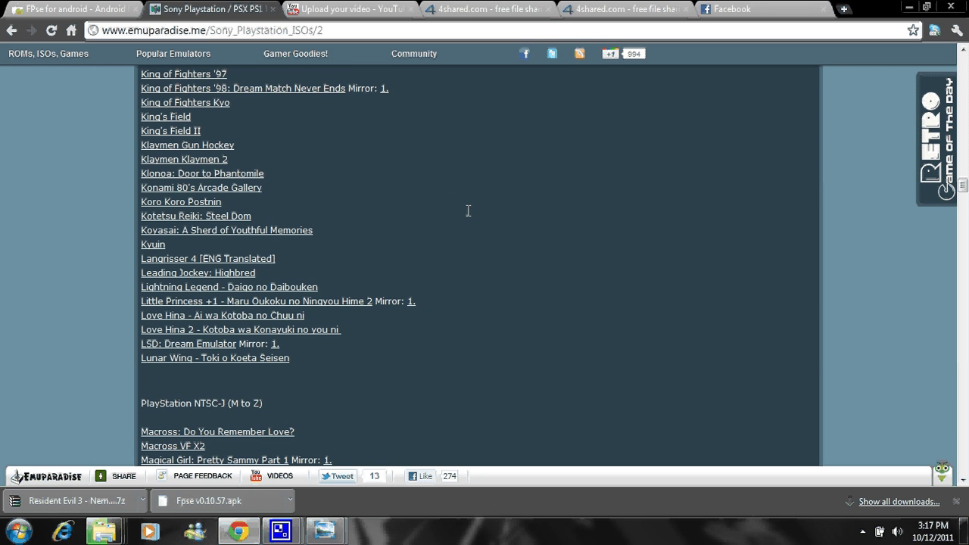
scroll(468, 211, up, 20)
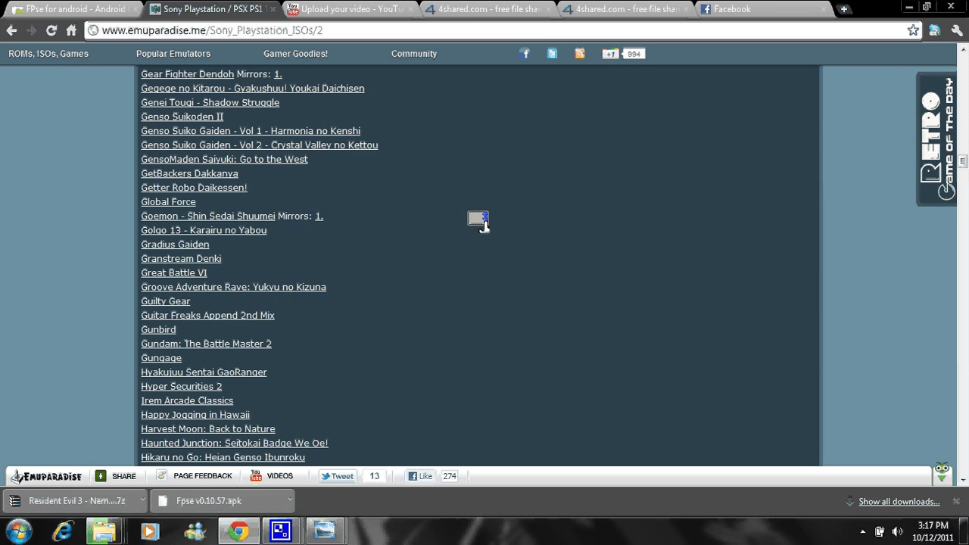
scroll(483, 224, up, 20)
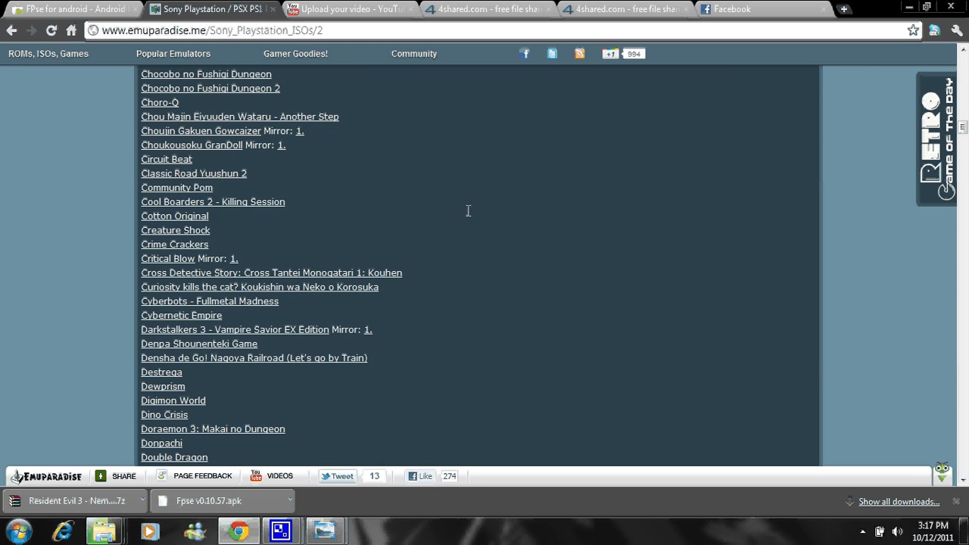
scroll(483, 224, up, 12)
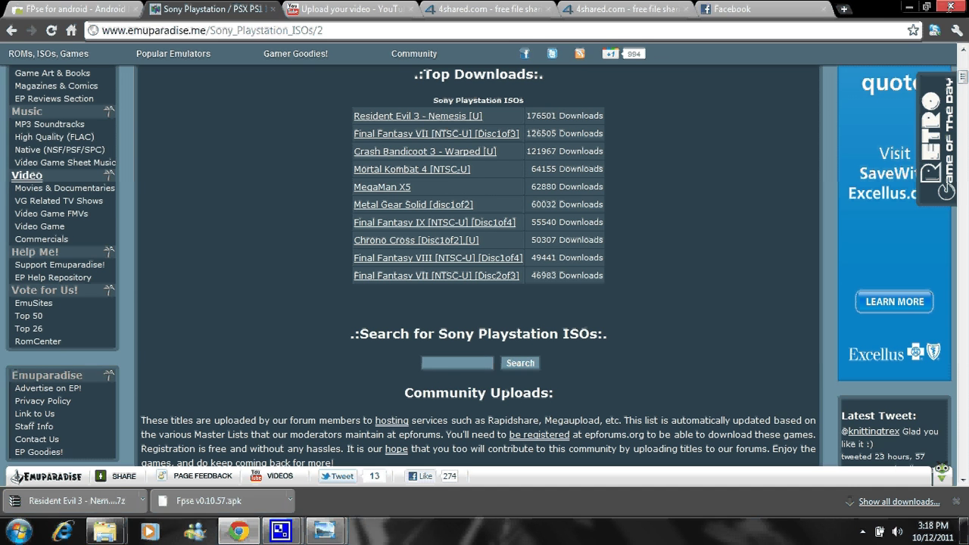
Step: Confirm the SD card's psx bios folder contains SCPH1001, then close the folder window
click(913, 8)
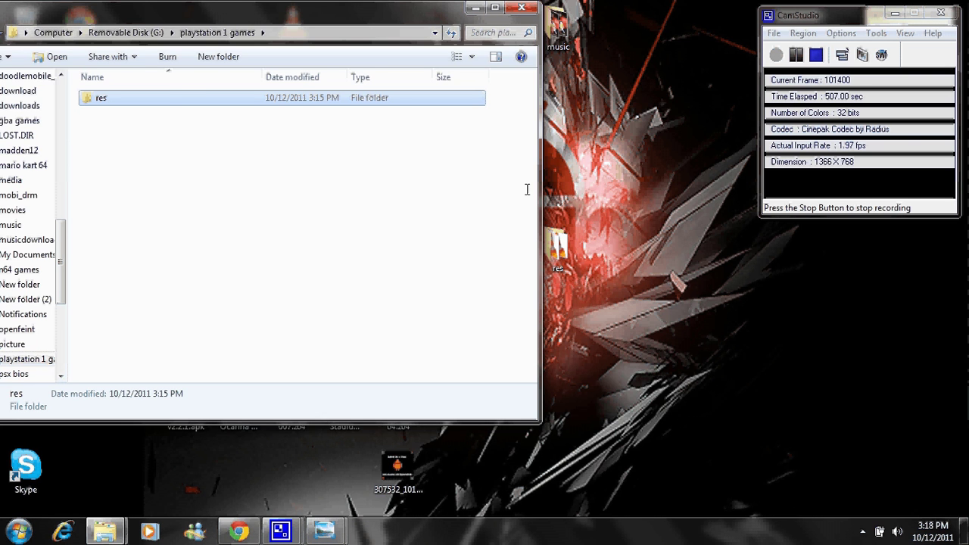
drag(378, 10, 553, 38)
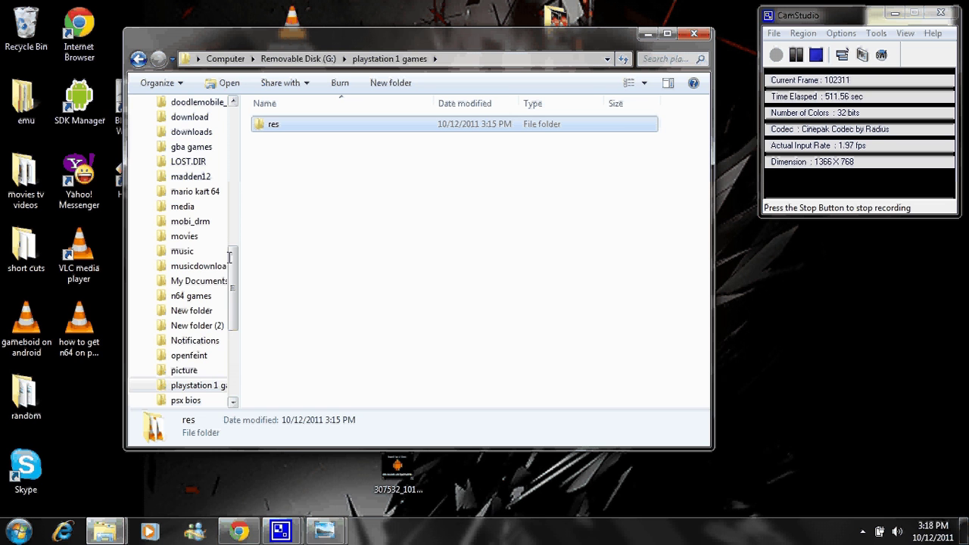
click(182, 399)
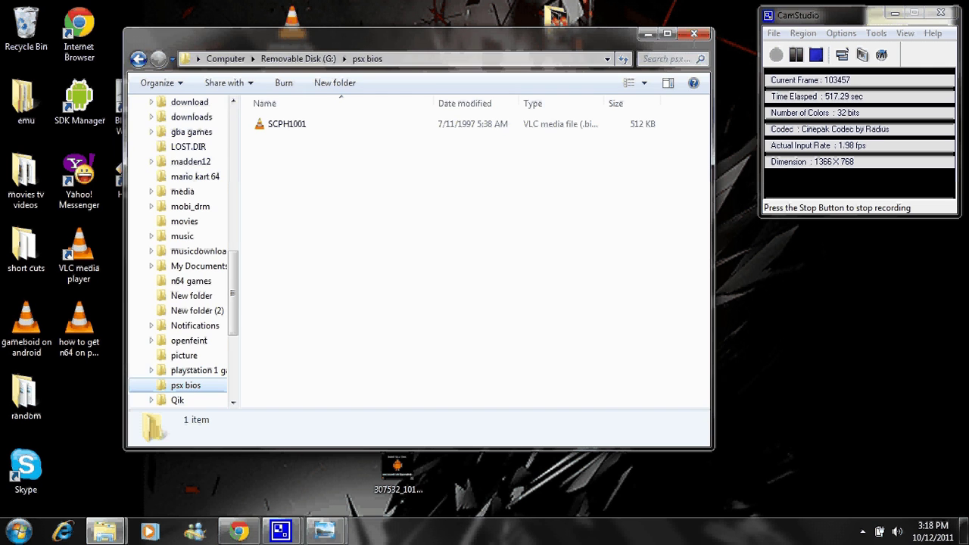
click(693, 34)
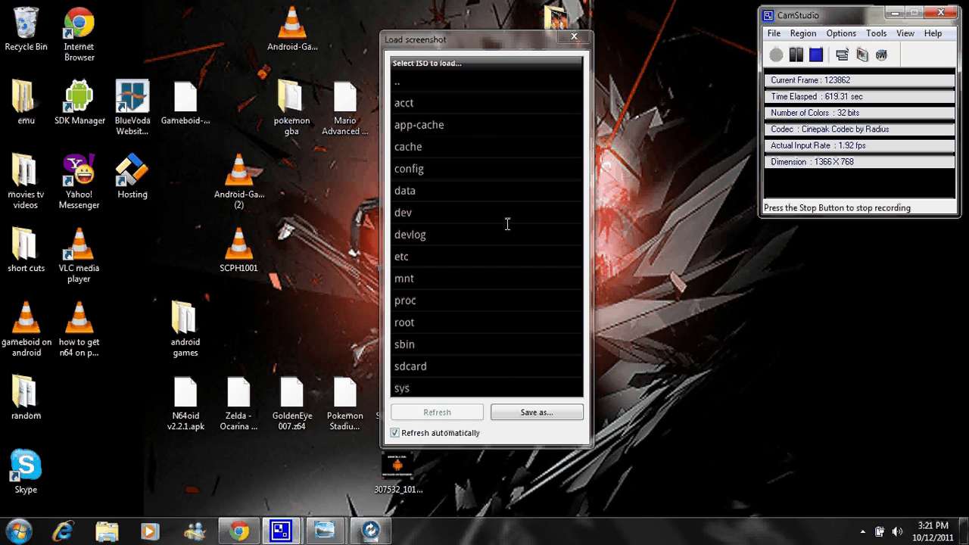
Step: In FPse's ISO picker, open sdcard and scroll down to the psx bios folder
scroll(507, 224, down, 2)
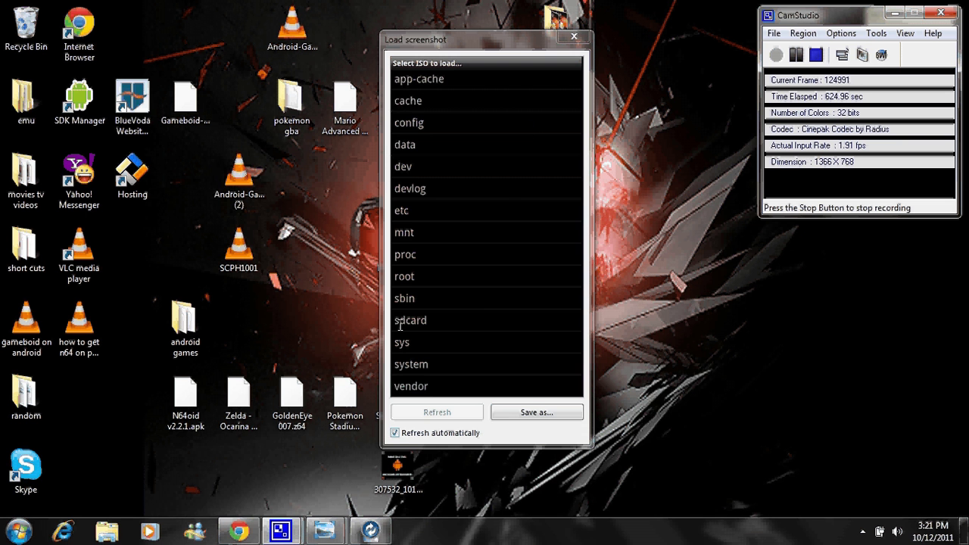
click(426, 320)
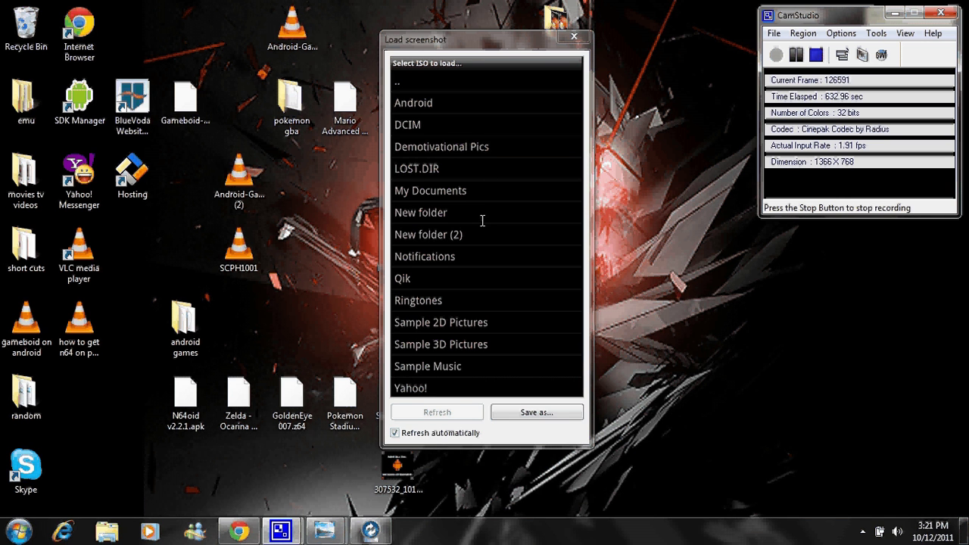
scroll(483, 220, down, 4)
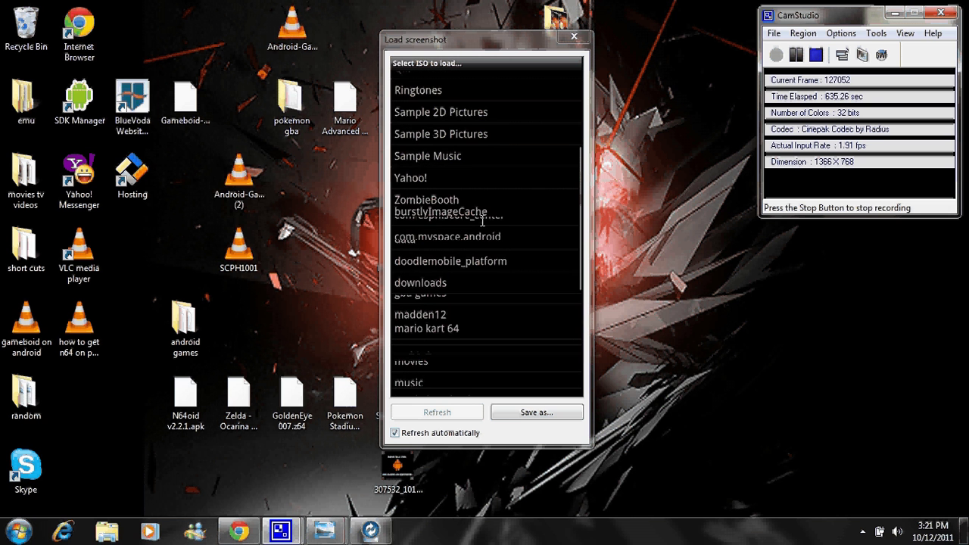
scroll(483, 220, down, 3)
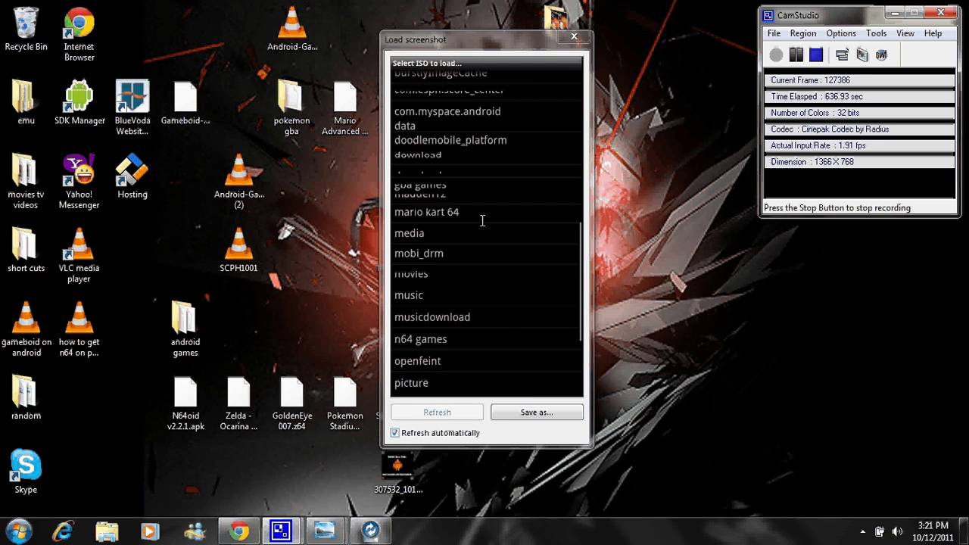
scroll(483, 220, down, 3)
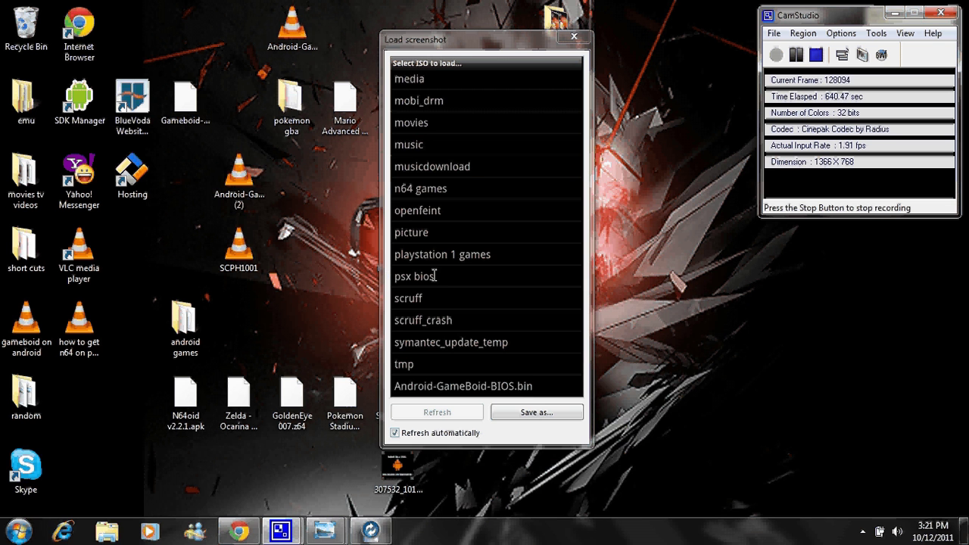
Step: Open the psx bios folder in FPse's ISO picker
click(434, 276)
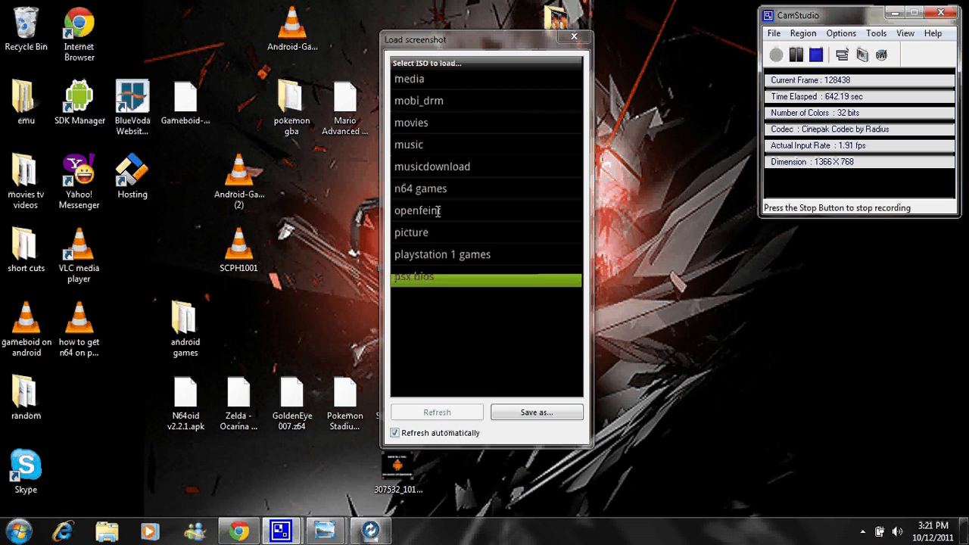